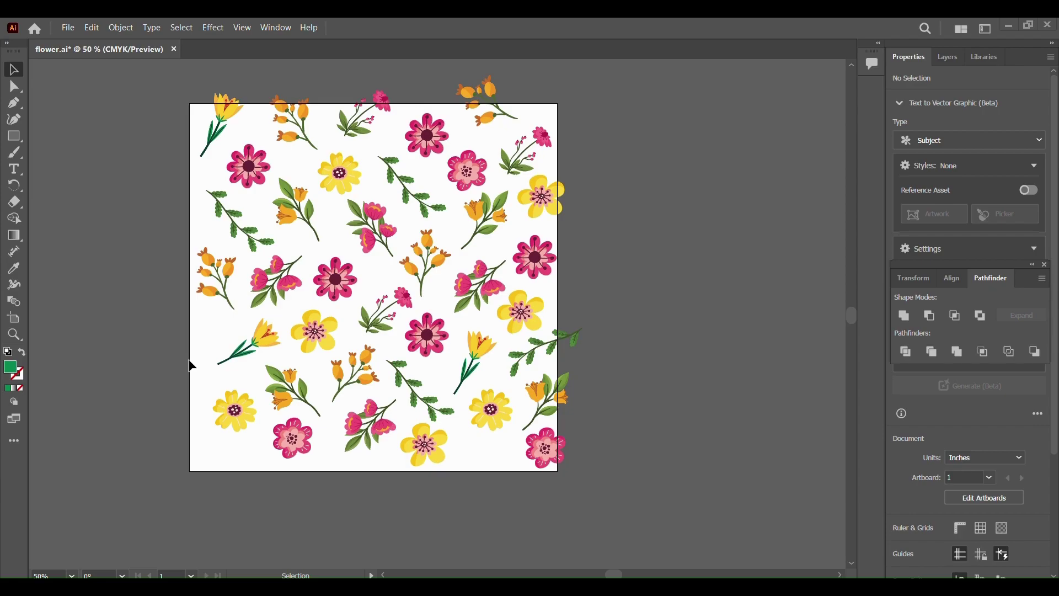
Step: Select the top-left yellow flower group and show its Transform values (X 0.7632 in, Y 0.5 in)
{"action": "left_click", "coordinate": [233, 114]}
{"action": "left_click", "coordinate": [234, 115]}
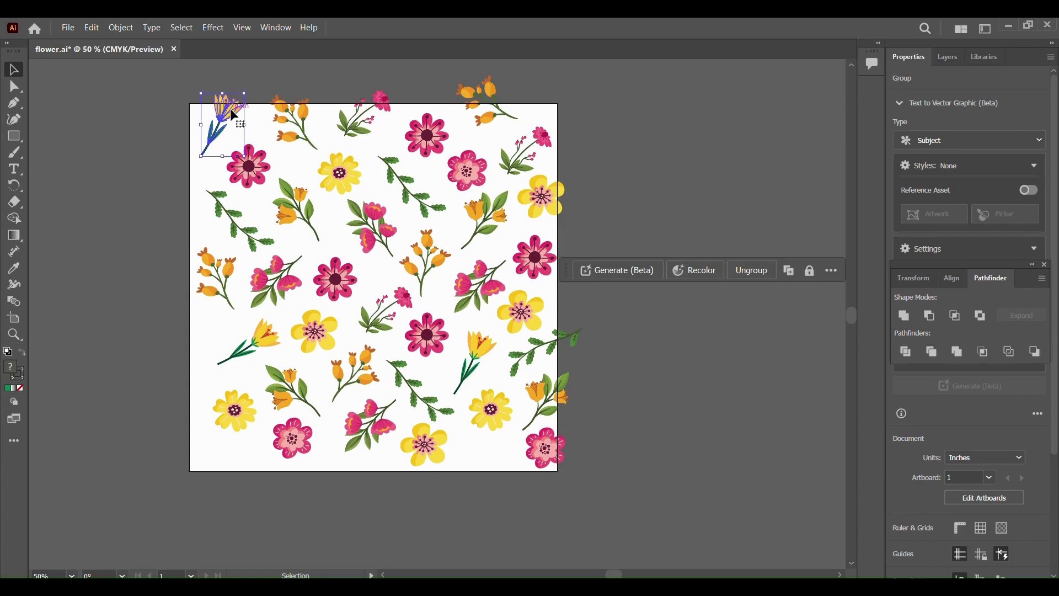
{"action": "key", "text": "a"}
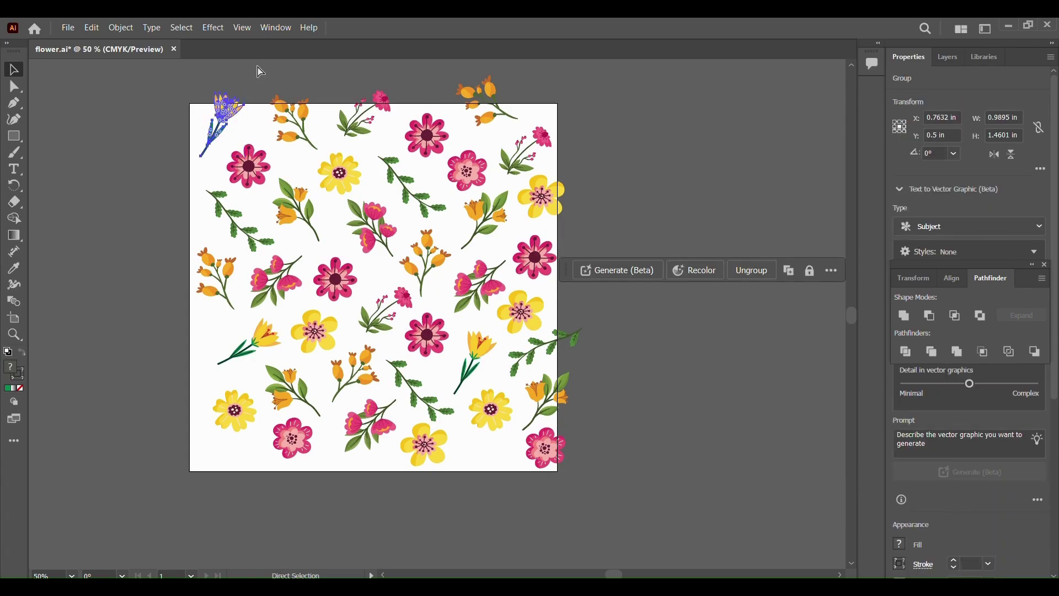
{"action": "key", "text": "v"}
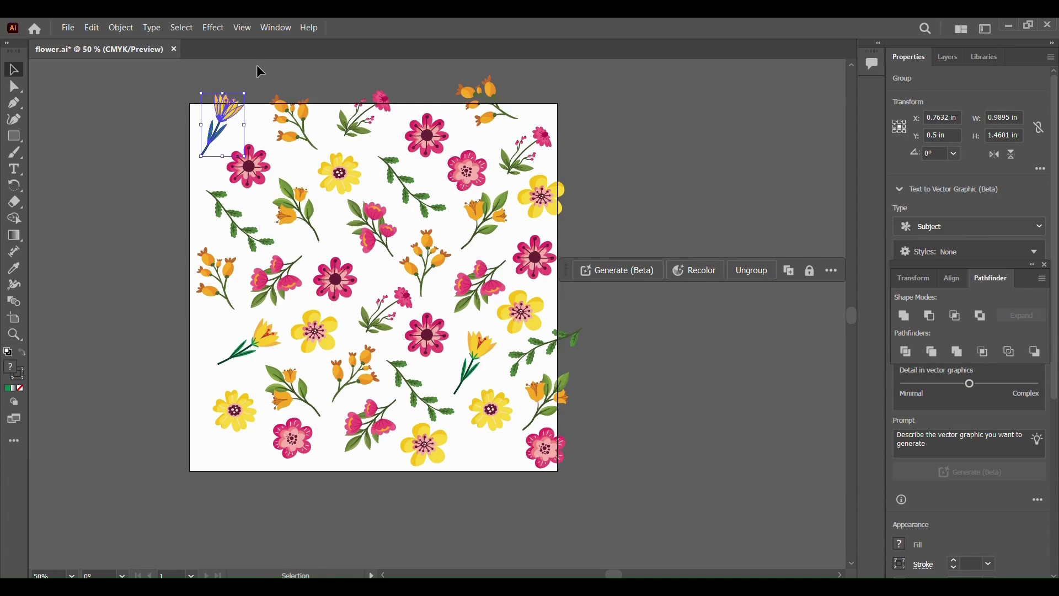
{"action": "key", "text": "ctrl"}
{"action": "left_click", "coordinate": [903, 278]}
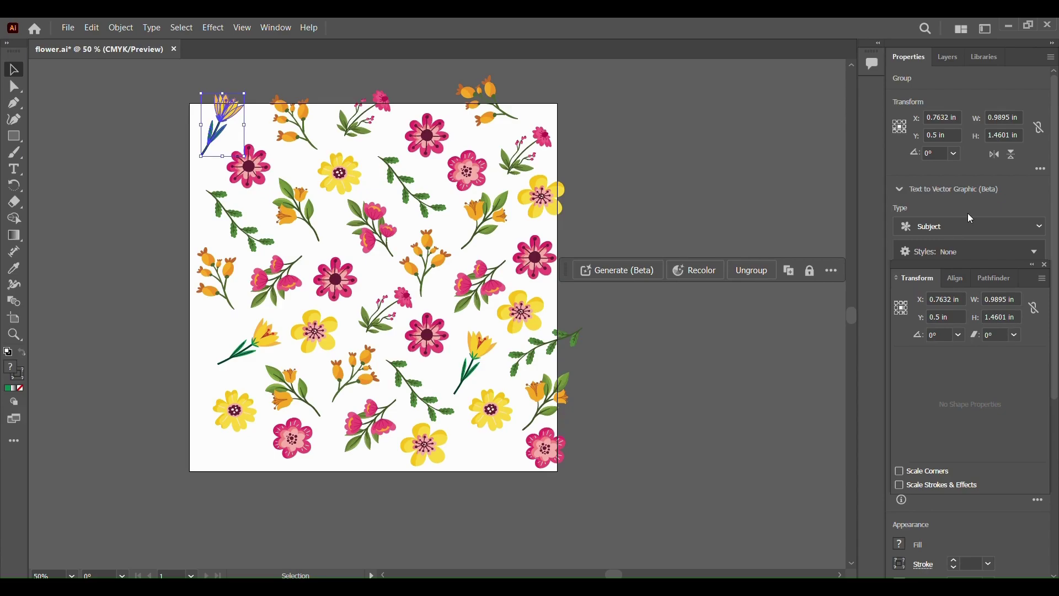
{"action": "left_click", "coordinate": [276, 32]}
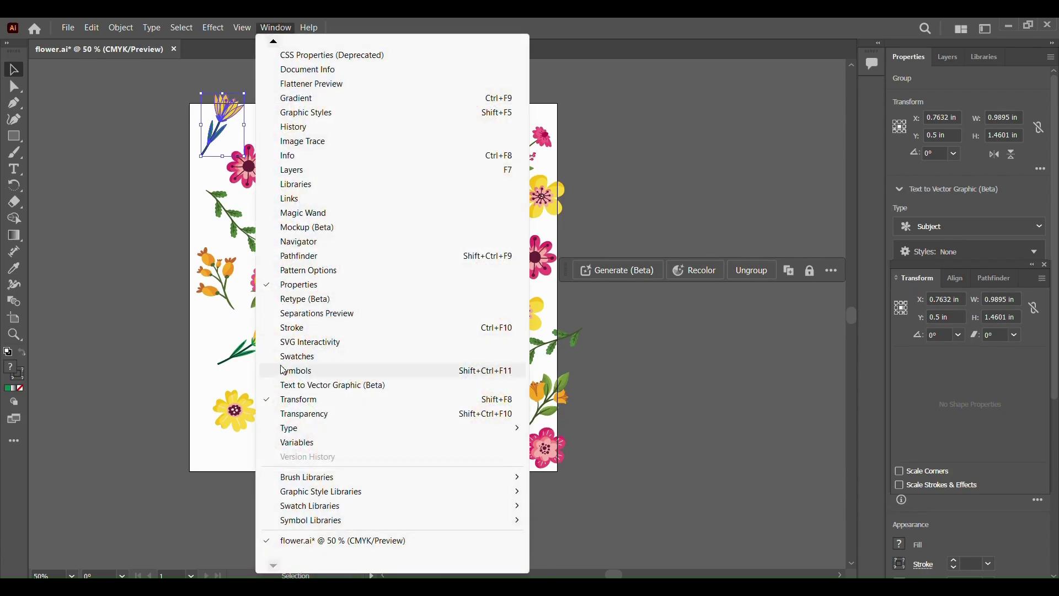
{"action": "left_click", "coordinate": [667, 413]}
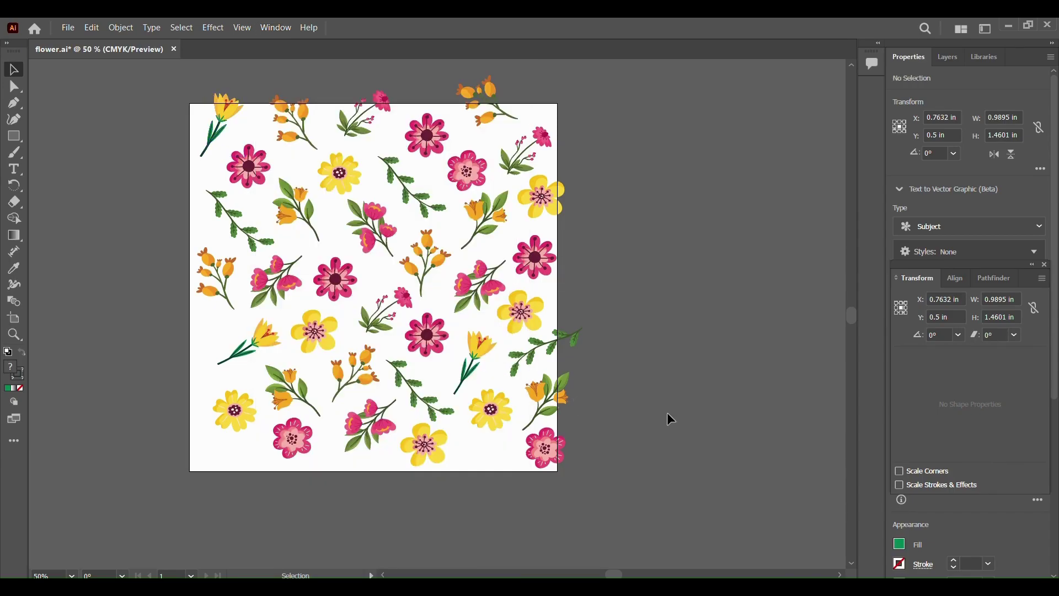
{"action": "left_click", "coordinate": [230, 112]}
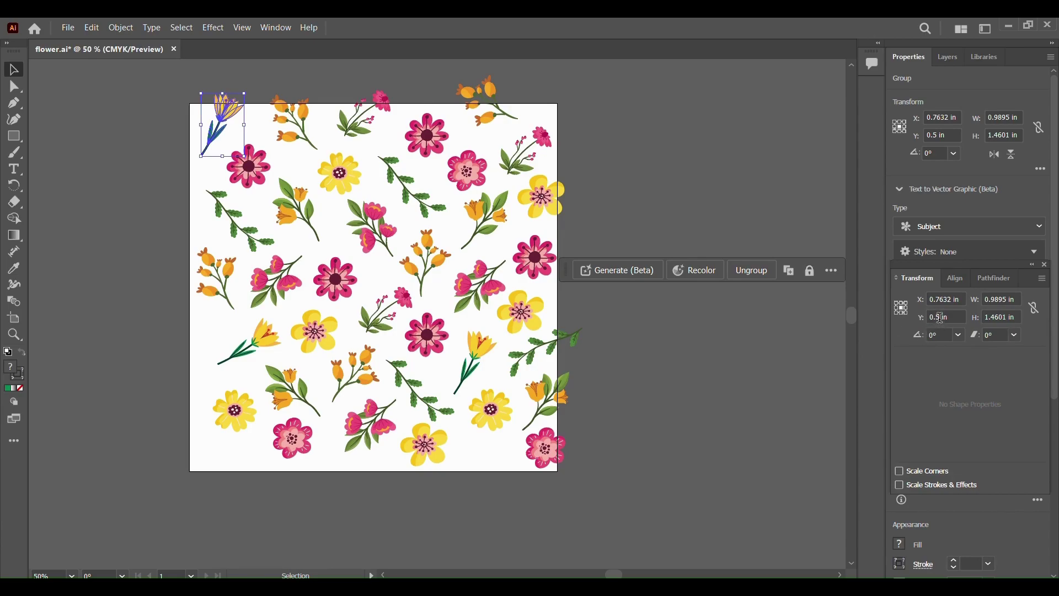
Step: Place a copy of the top-left flower 8.5 in lower, at Y 9 in
{"action": "left_click", "coordinate": [941, 319]}
{"action": "type", "text": "8.5"}
{"action": "key", "text": "Return"}
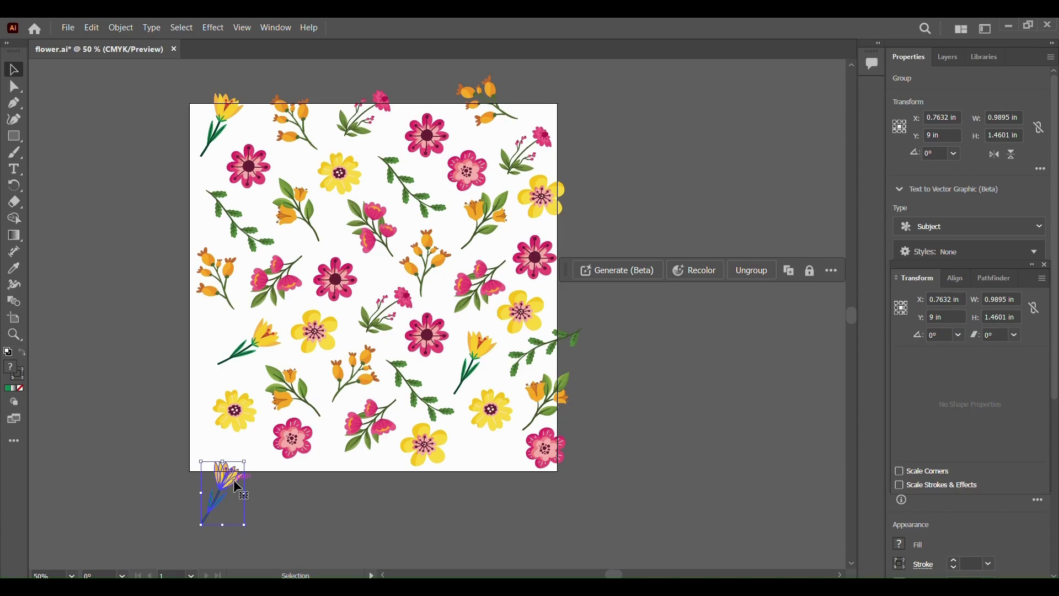
Step: Copy the top-edge orange bud sprig 8.5 in lower, to Y 8.9403 in
{"action": "left_click", "coordinate": [295, 121]}
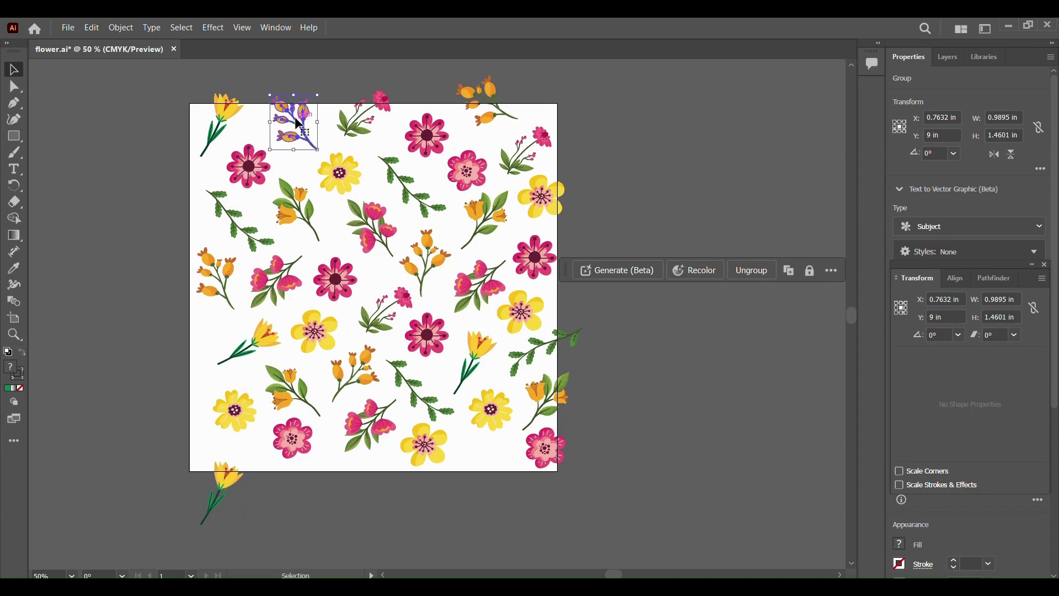
{"action": "key", "text": "a"}
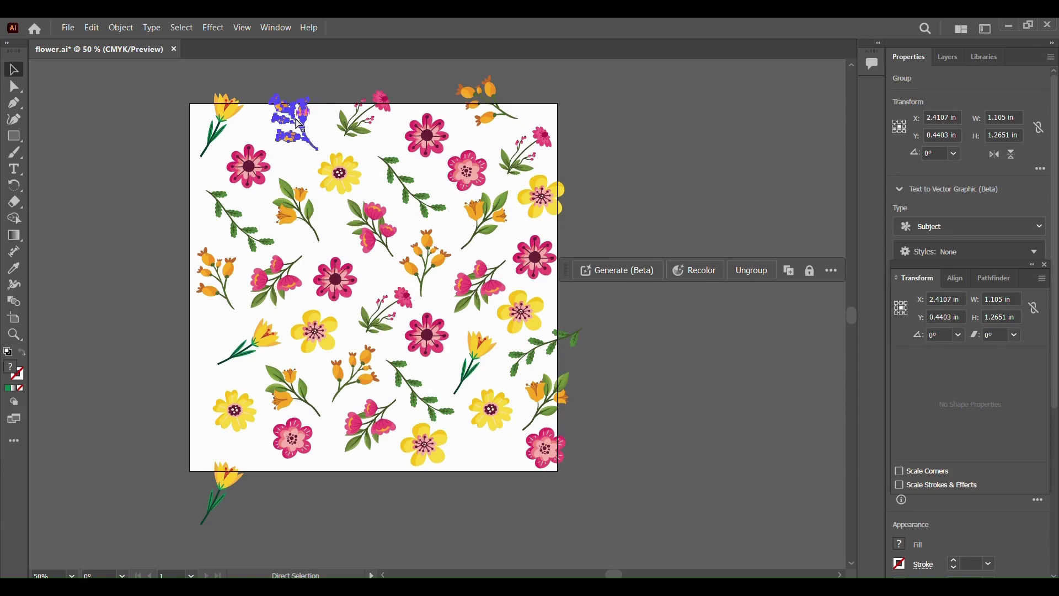
{"action": "key", "text": "v"}
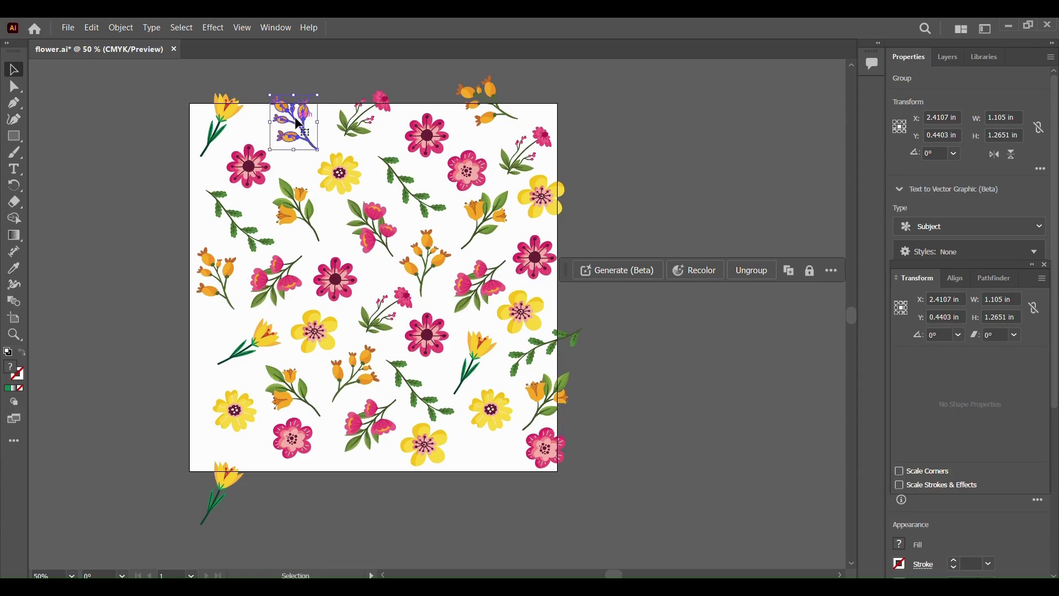
{"action": "key", "text": "ctrl"}
{"action": "left_click", "coordinate": [91, 28]}
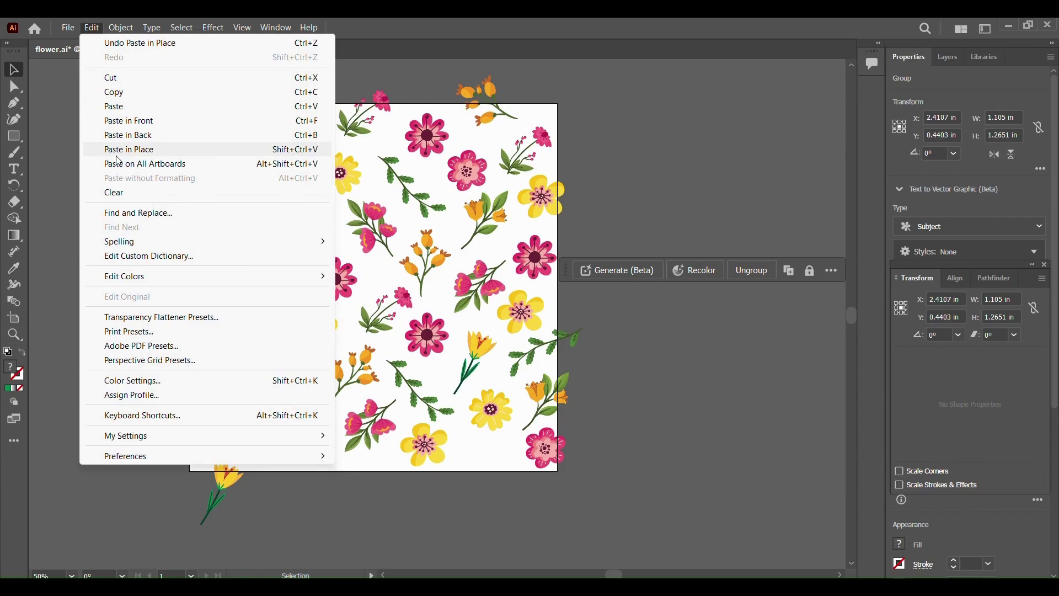
{"action": "left_click", "coordinate": [380, 75]}
{"action": "left_click", "coordinate": [324, 106]}
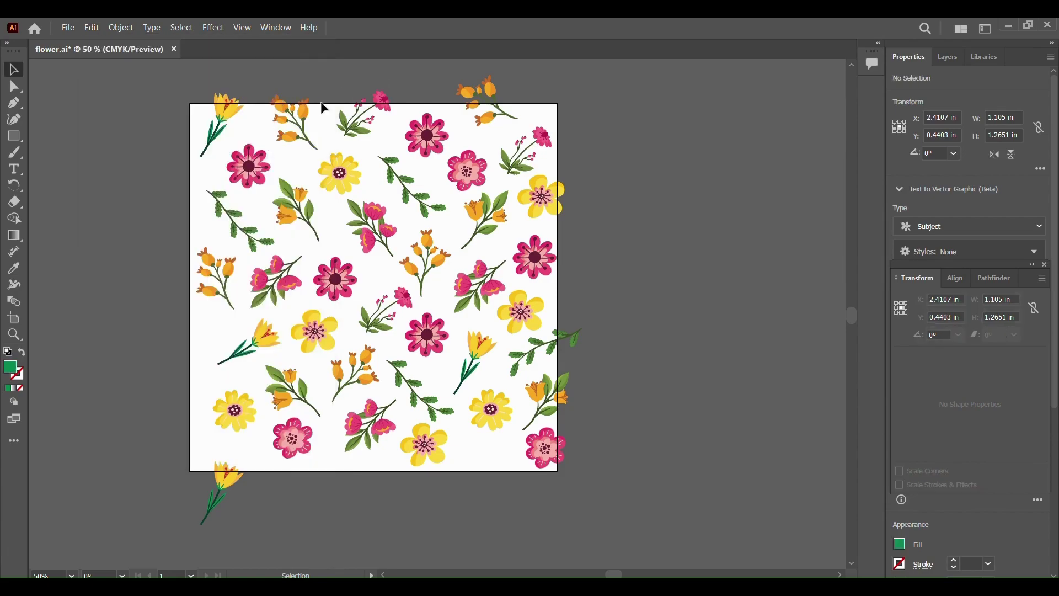
{"action": "left_click", "coordinate": [303, 126]}
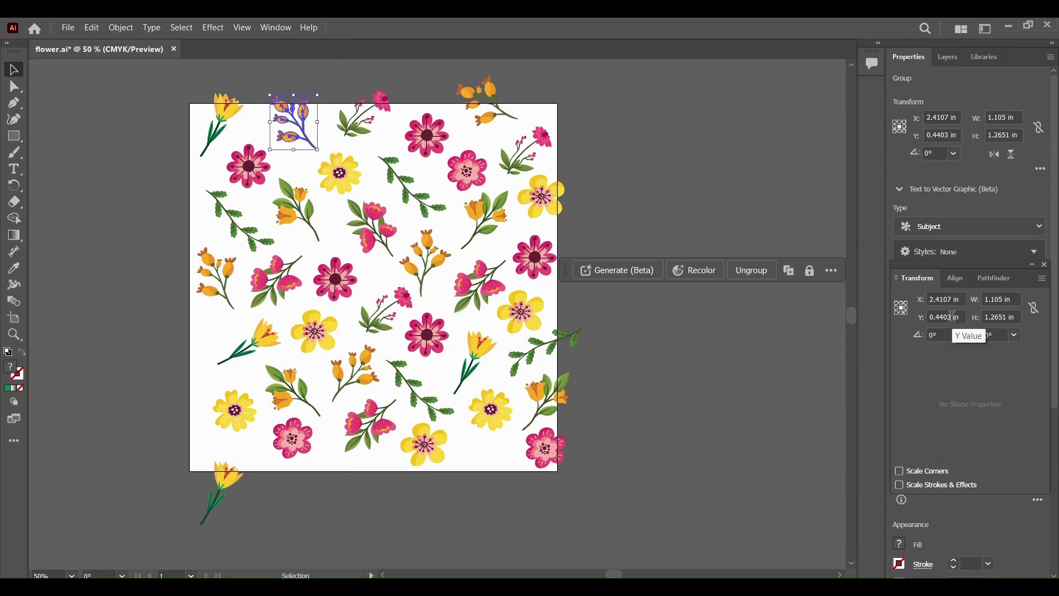
{"action": "left_click", "coordinate": [956, 317]}
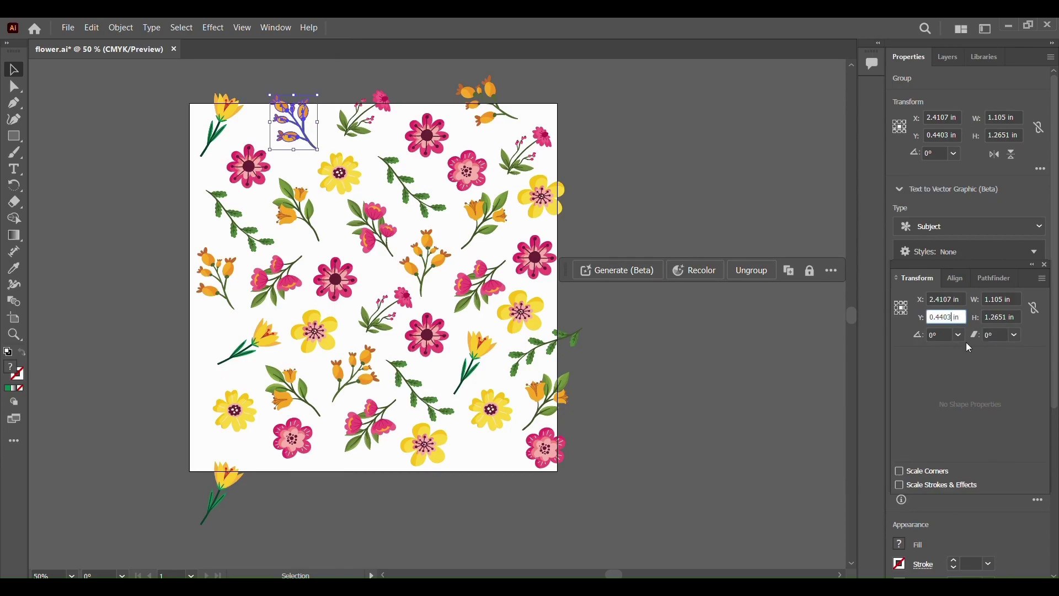
{"action": "type", "text": "+8.5"}
{"action": "key", "text": "Return"}
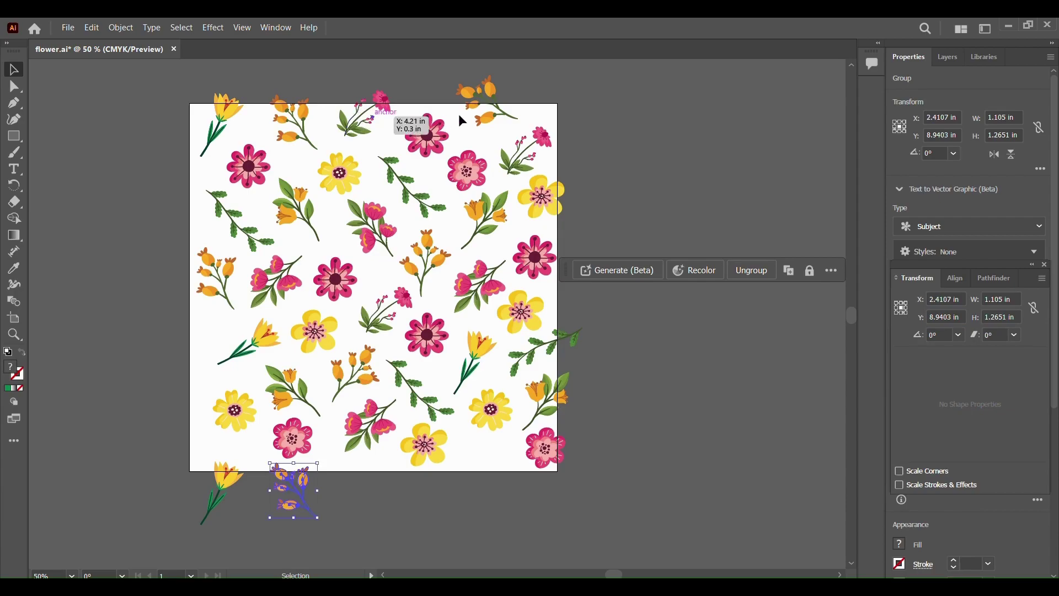
Step: Move the top-edge pink sprig down 8.5 in, then undo that accidental move
{"action": "left_click", "coordinate": [378, 110]}
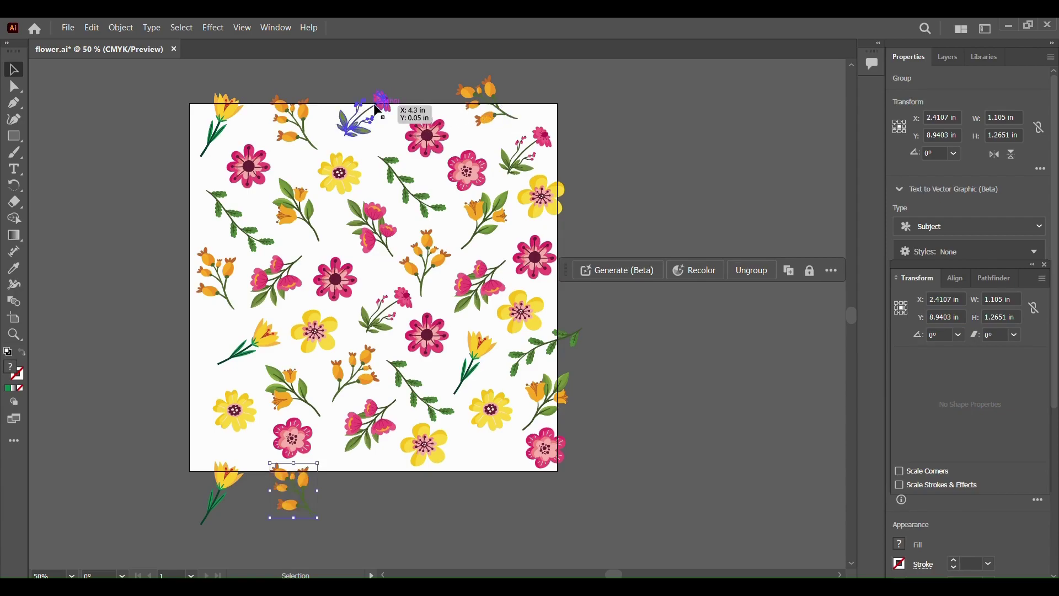
{"action": "left_click", "coordinate": [955, 318]}
{"action": "type", "text": "+"}
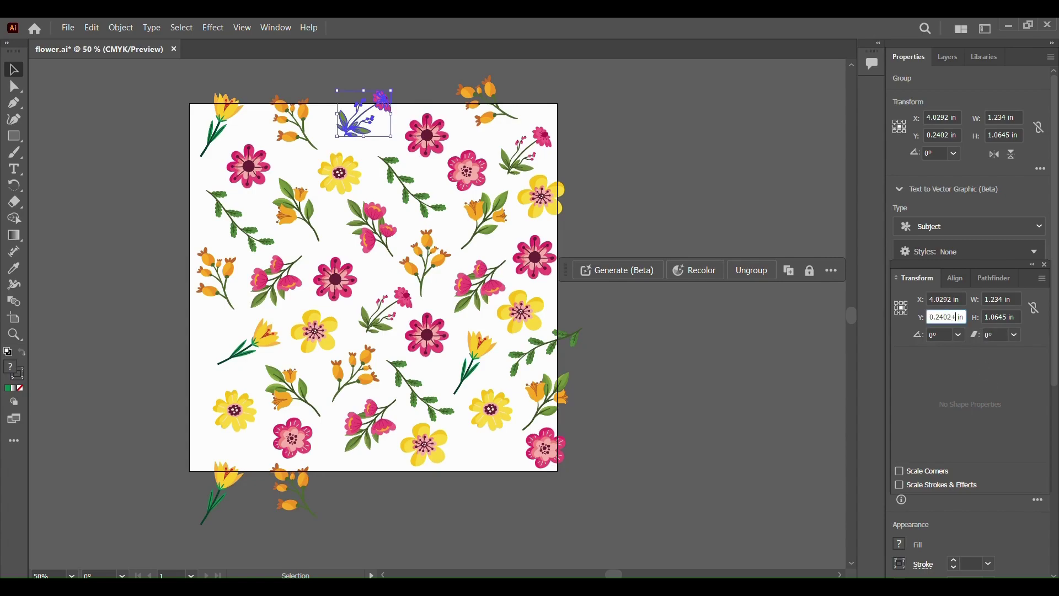
{"action": "type", "text": "8.5"}
{"action": "key", "text": "Return"}
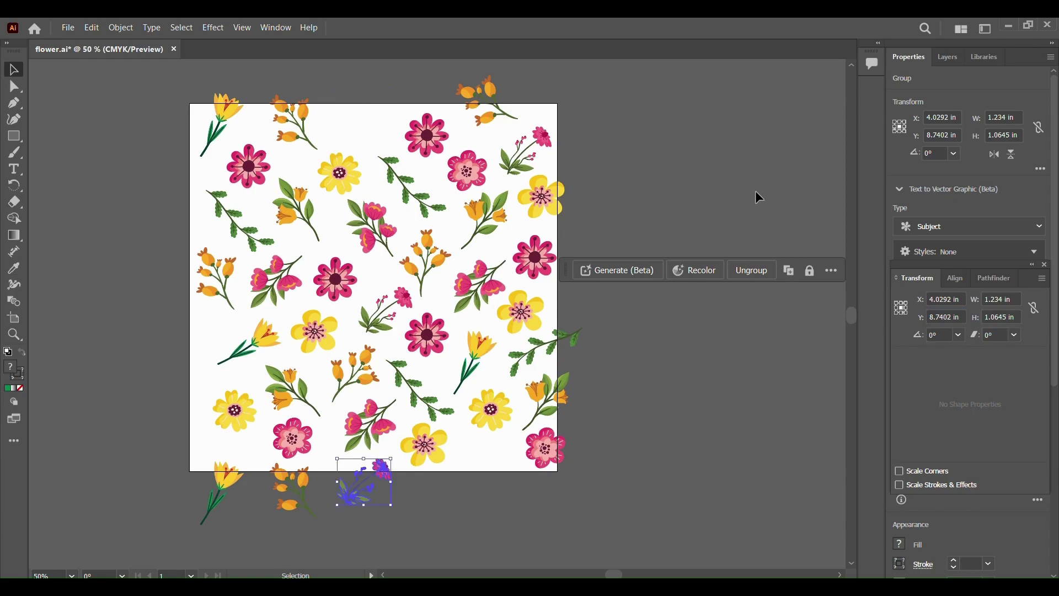
{"action": "key", "text": "ctrl+z"}
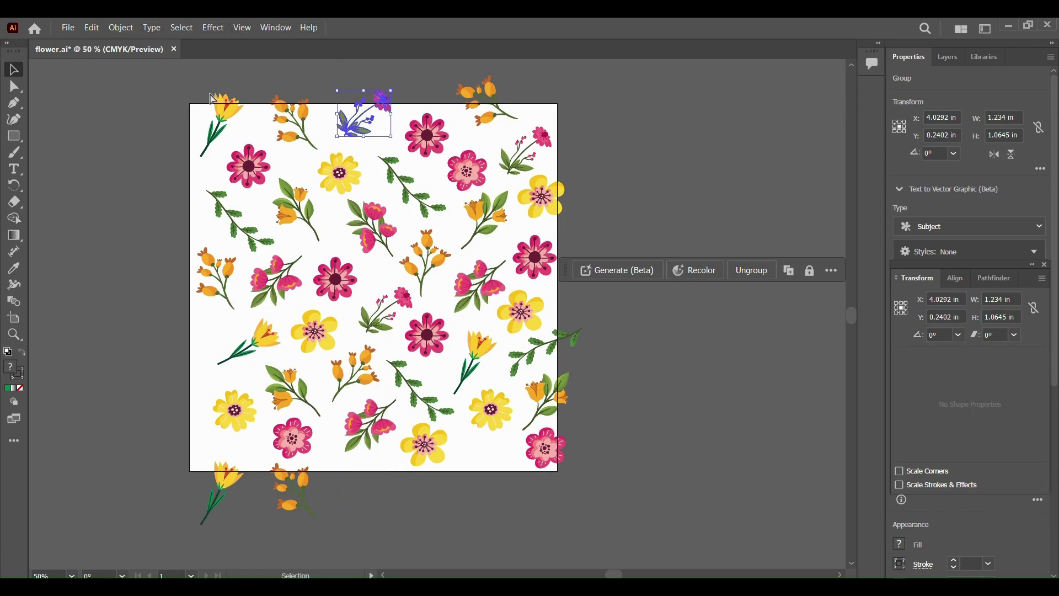
Step: Place a copy of the pink sprig 8.5 in lower, at Y 8.7402 in
{"action": "key", "text": "a"}
{"action": "key", "text": "ctrl"}
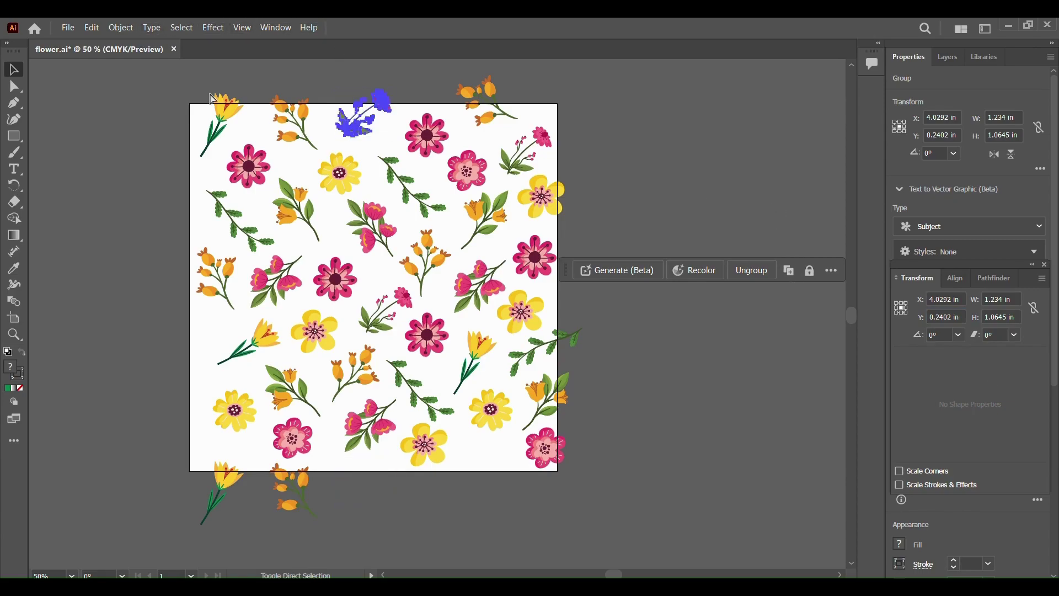
{"action": "key", "text": "v"}
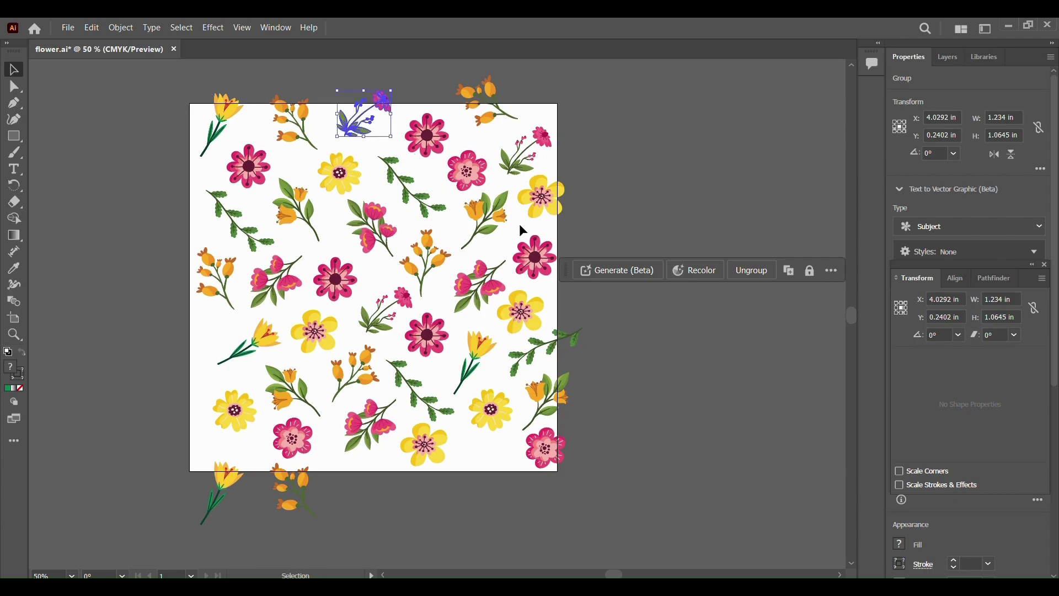
{"action": "left_click", "coordinate": [951, 317]}
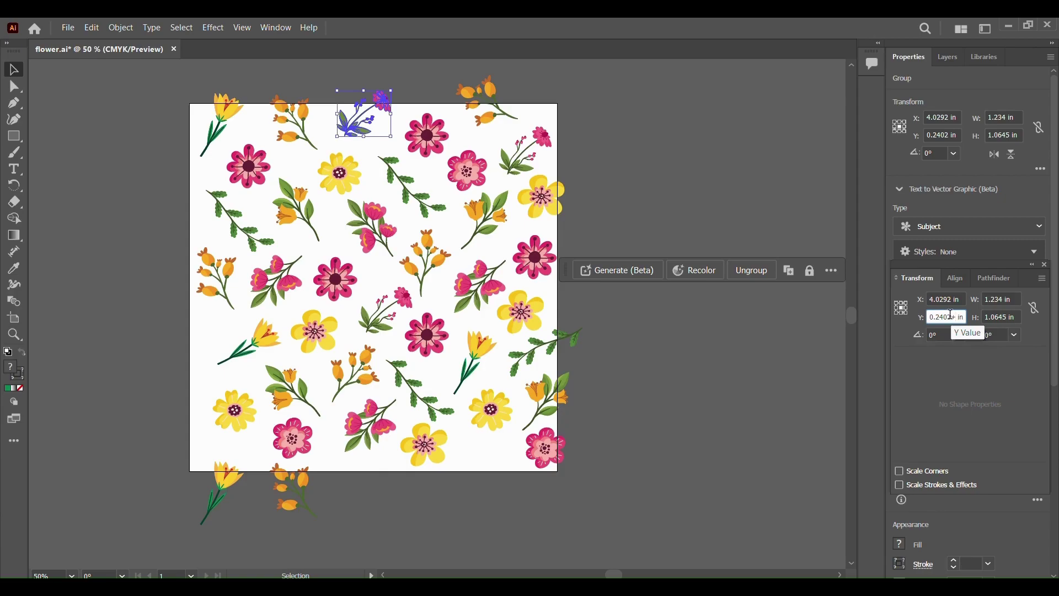
{"action": "type", "text": "8.5"}
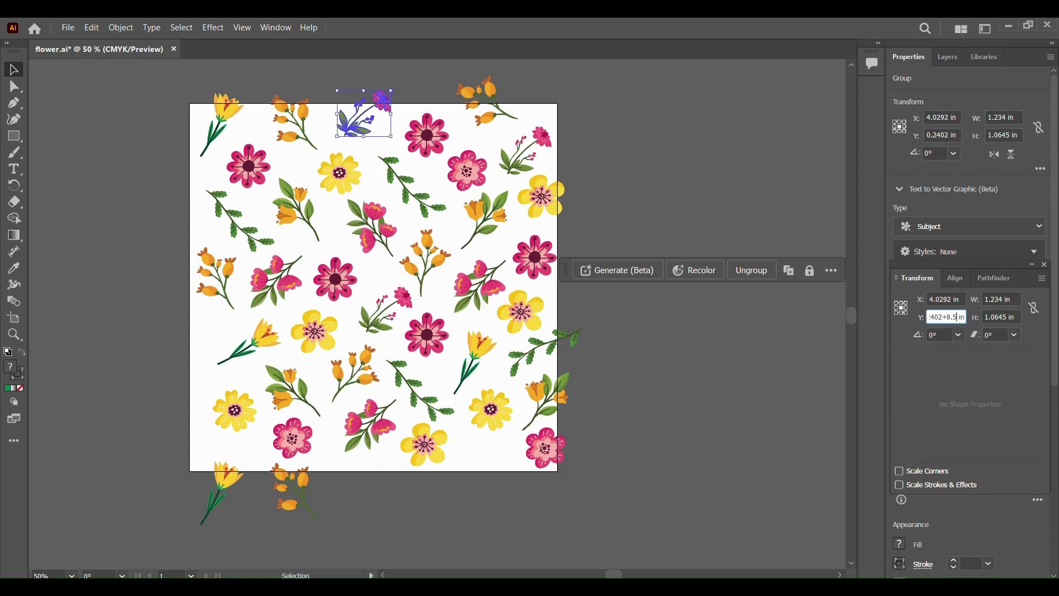
{"action": "key", "text": "Return"}
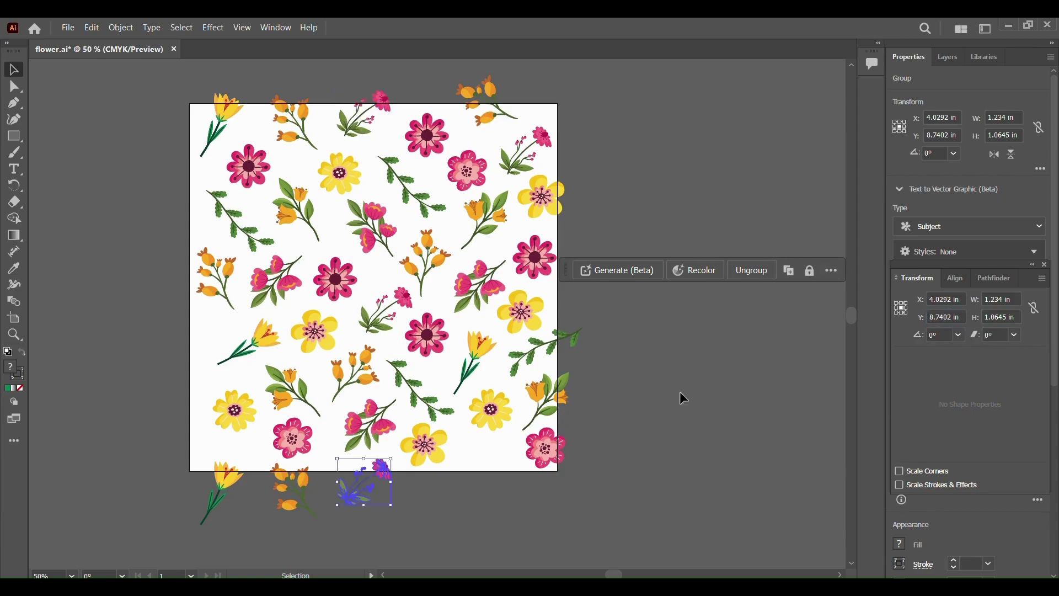
Step: Copy the top-right orange bud sprig 8 in lower to Y 8.4427 in, then deselect
{"action": "left_click", "coordinate": [498, 114]}
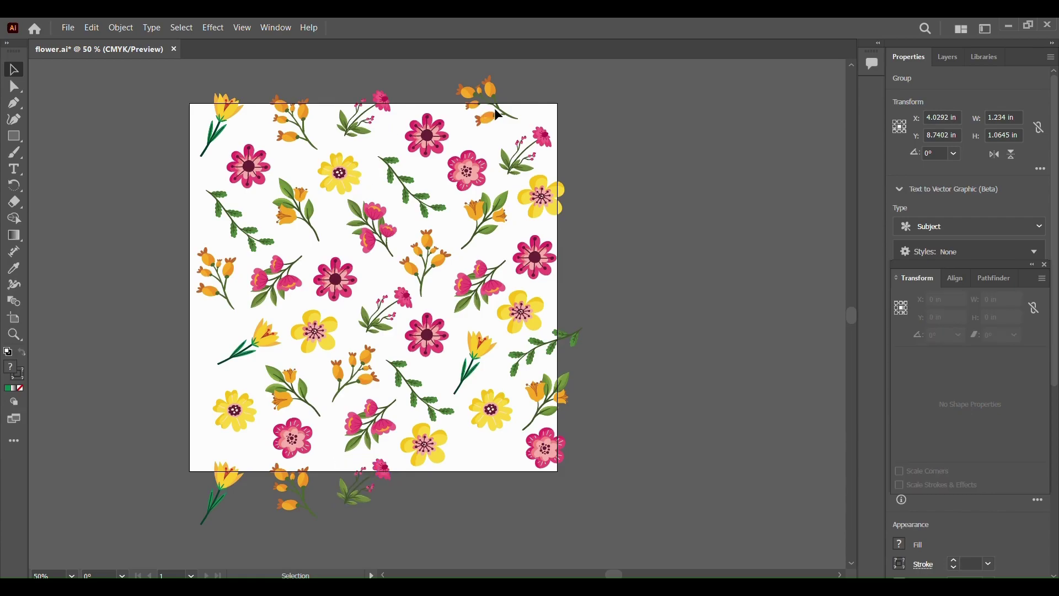
{"action": "left_click_drag", "start_coordinate": [496, 115], "coordinate": [493, 117]}
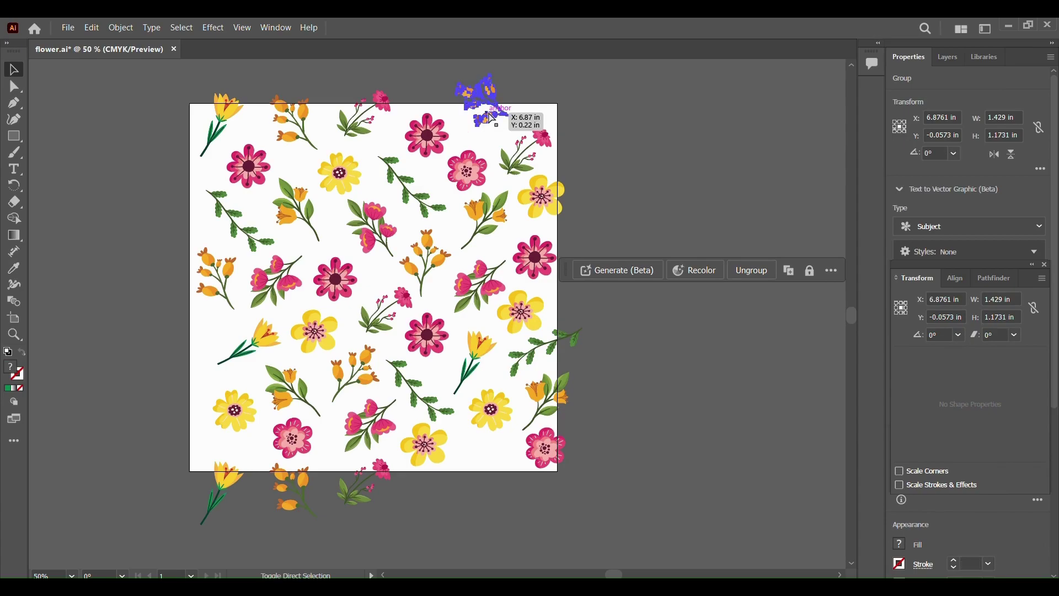
{"action": "left_click_drag", "start_coordinate": [492, 117], "coordinate": [492, 117]}
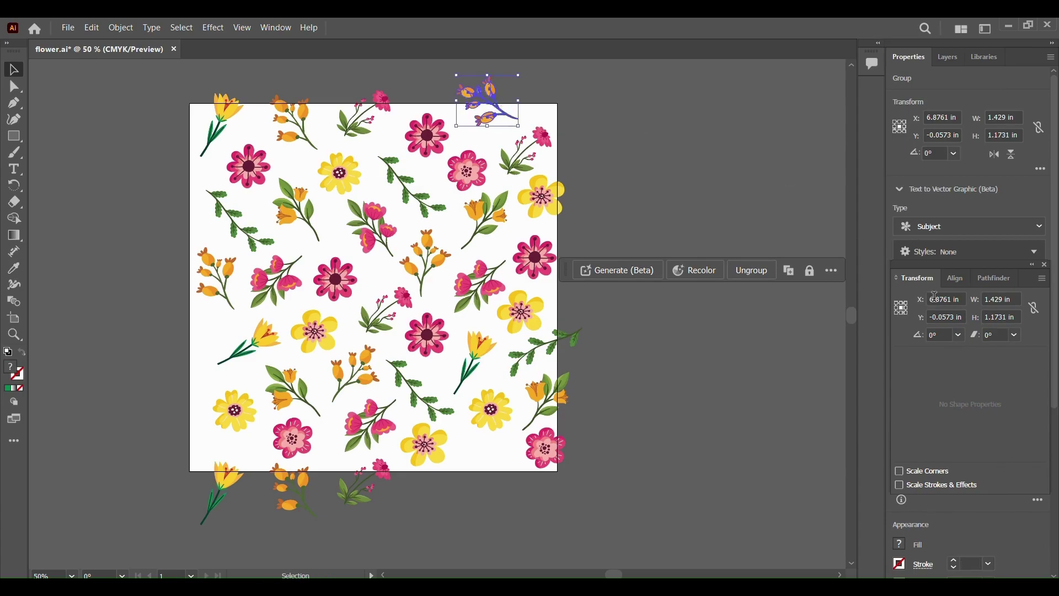
{"action": "left_click", "coordinate": [957, 316]}
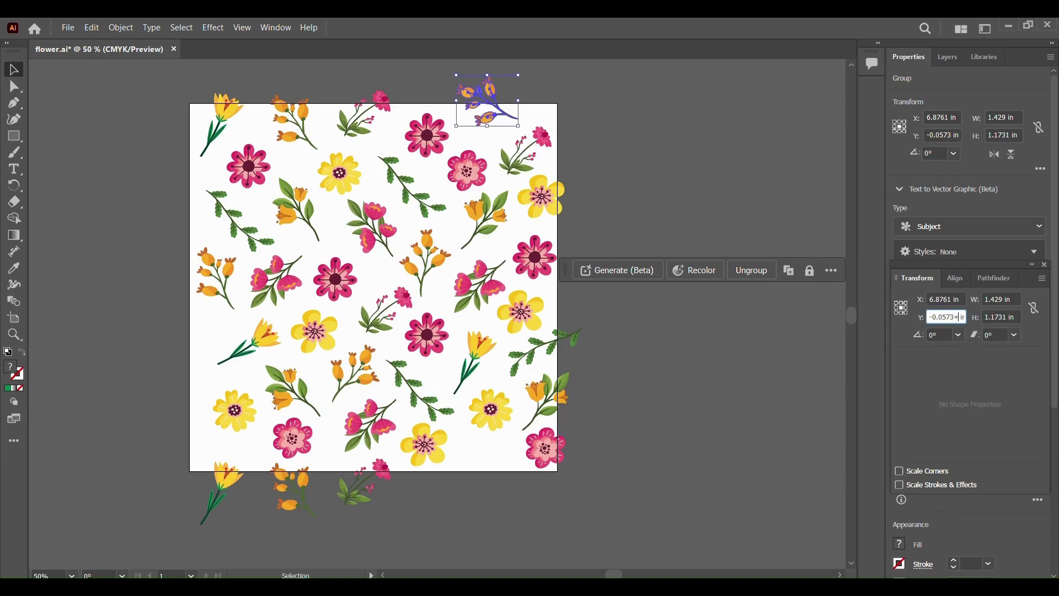
{"action": "type", "text": "+8"}
{"action": "key", "text": "Return"}
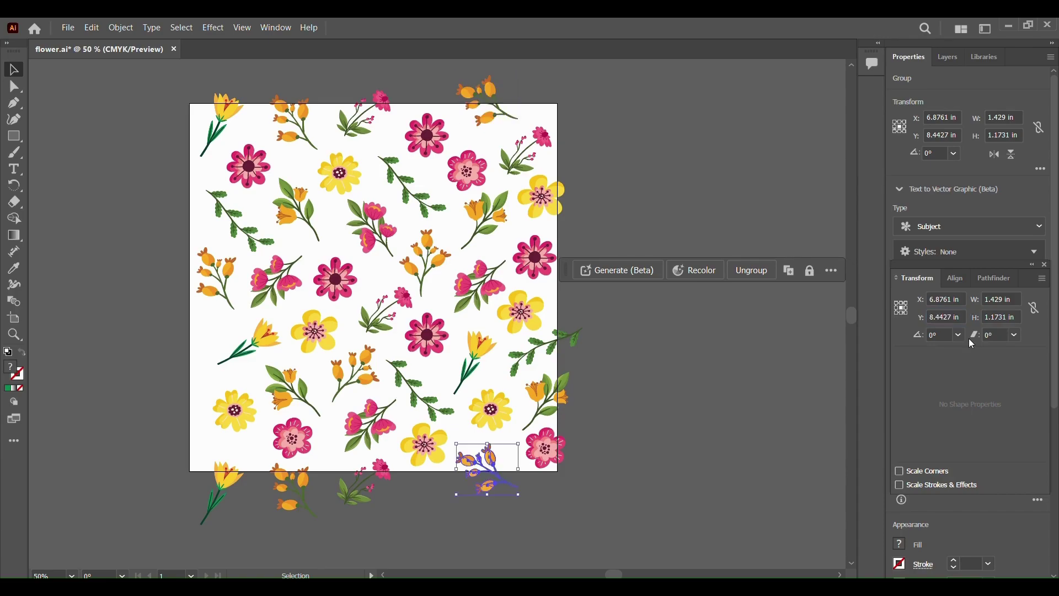
{"action": "left_click", "coordinate": [805, 405]}
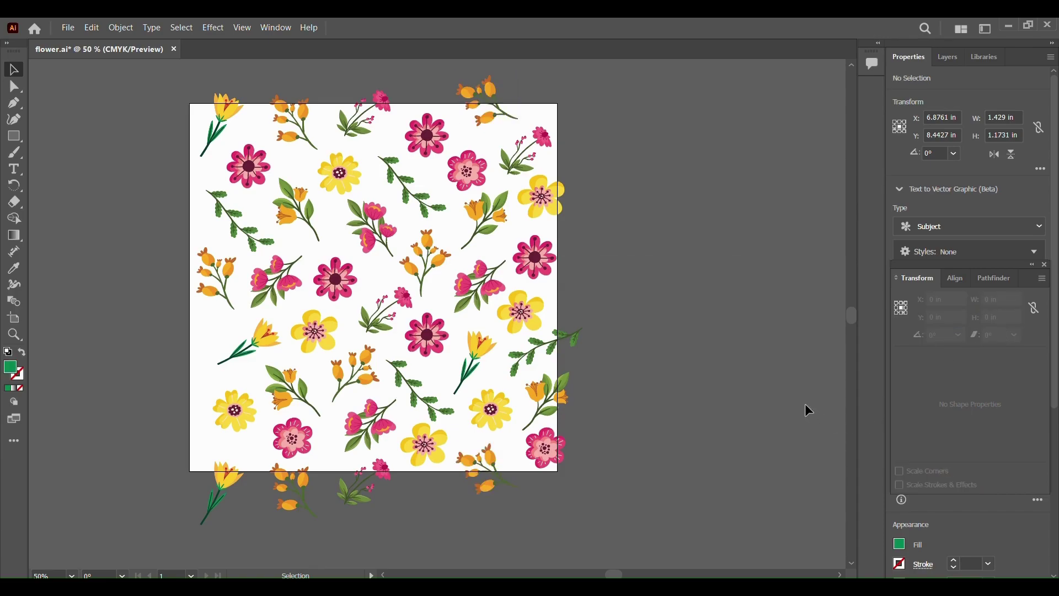
Step: Repeat the right-edge yellow flower 8.5 in to the left across the left edge
{"action": "left_click", "coordinate": [554, 202]}
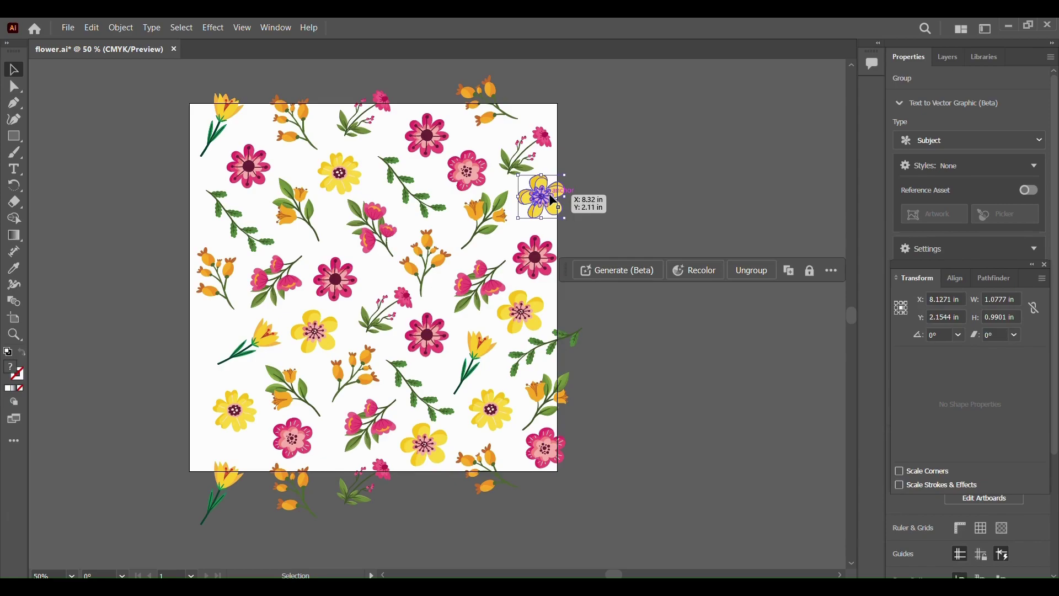
{"action": "key", "text": "a"}
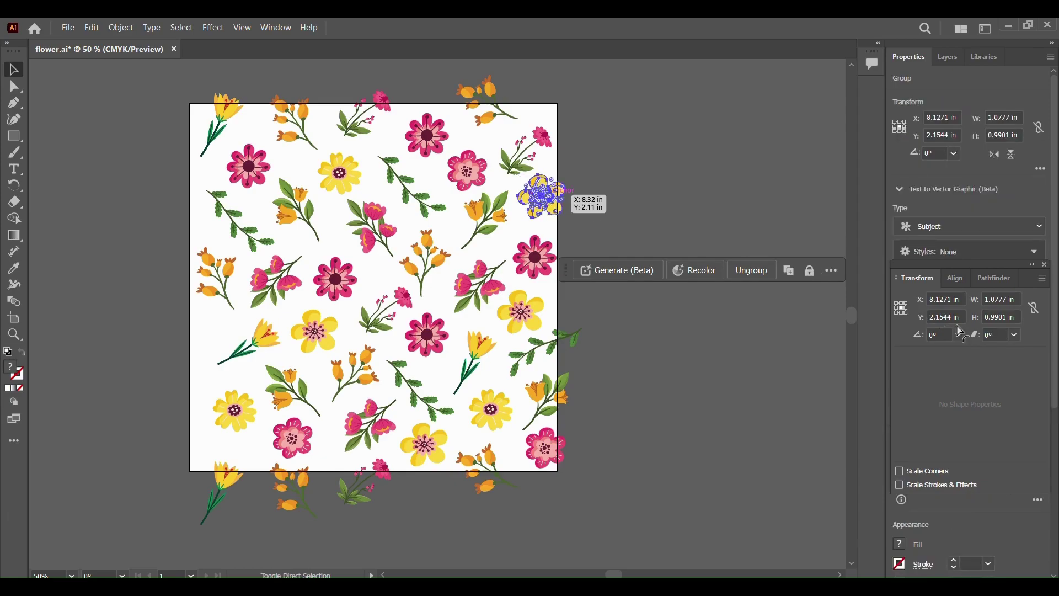
{"action": "key", "text": "v"}
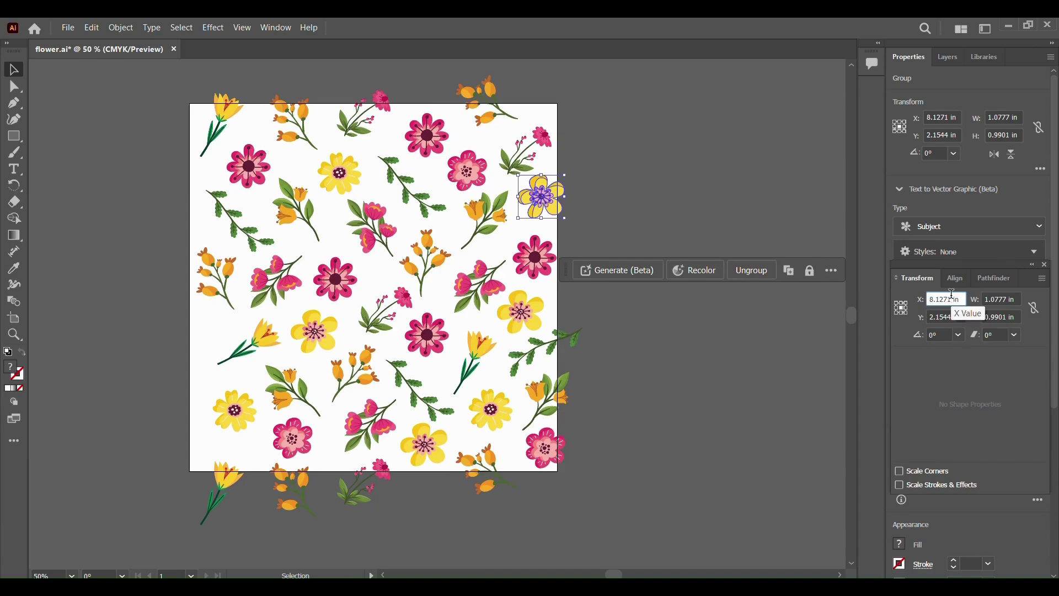
{"action": "left_click", "coordinate": [951, 295]}
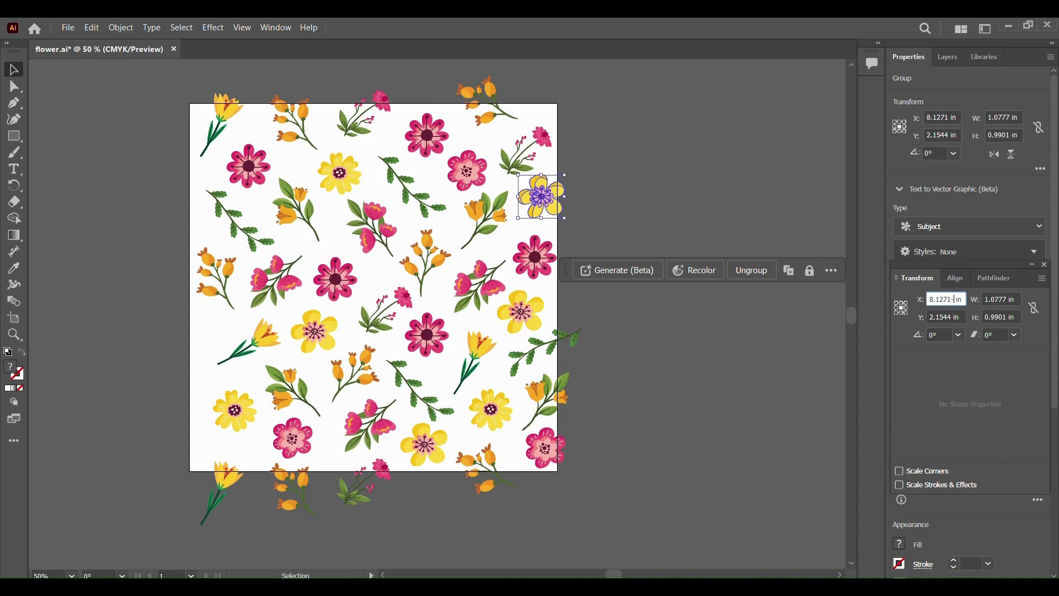
{"action": "type", "text": "-8.5"}
{"action": "key", "text": "Return"}
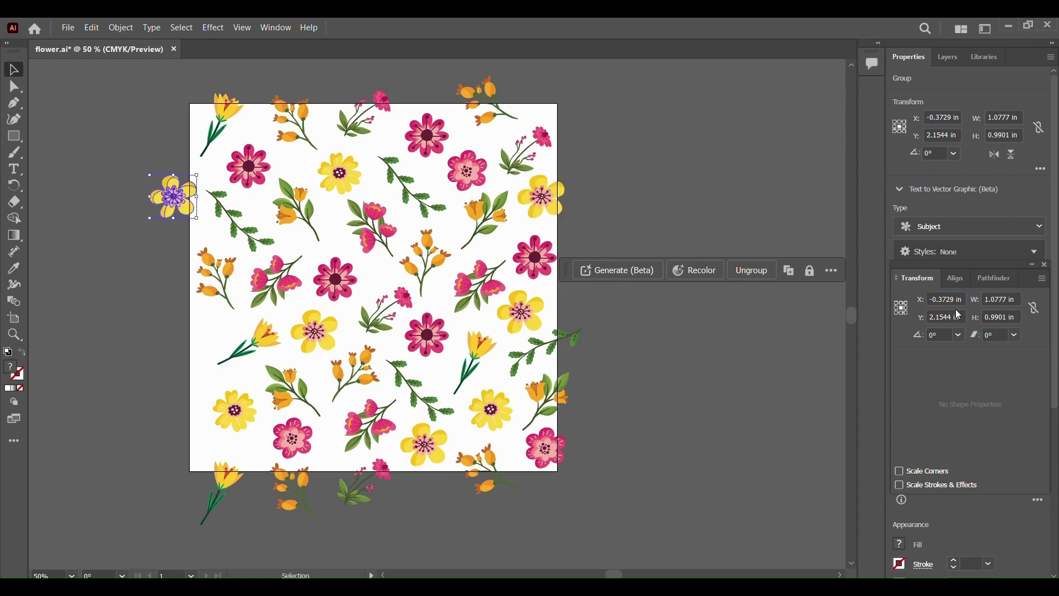
Step: Repeat the right-edge magenta flower 8.5 in left, to X -0.5186 in
{"action": "left_click", "coordinate": [537, 270]}
{"action": "key", "text": "a"}
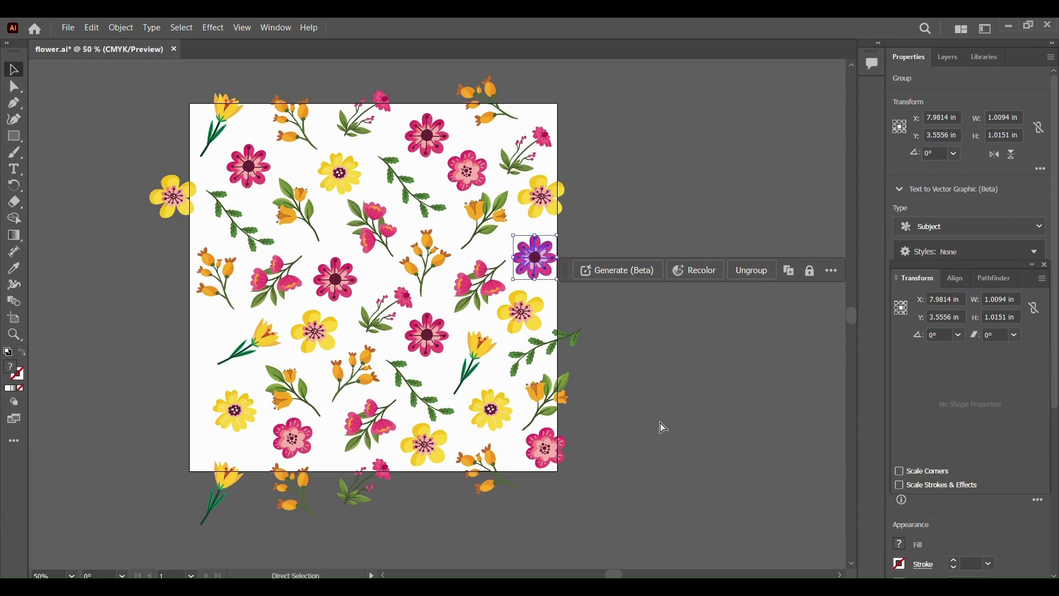
{"action": "key", "text": "ctrl"}
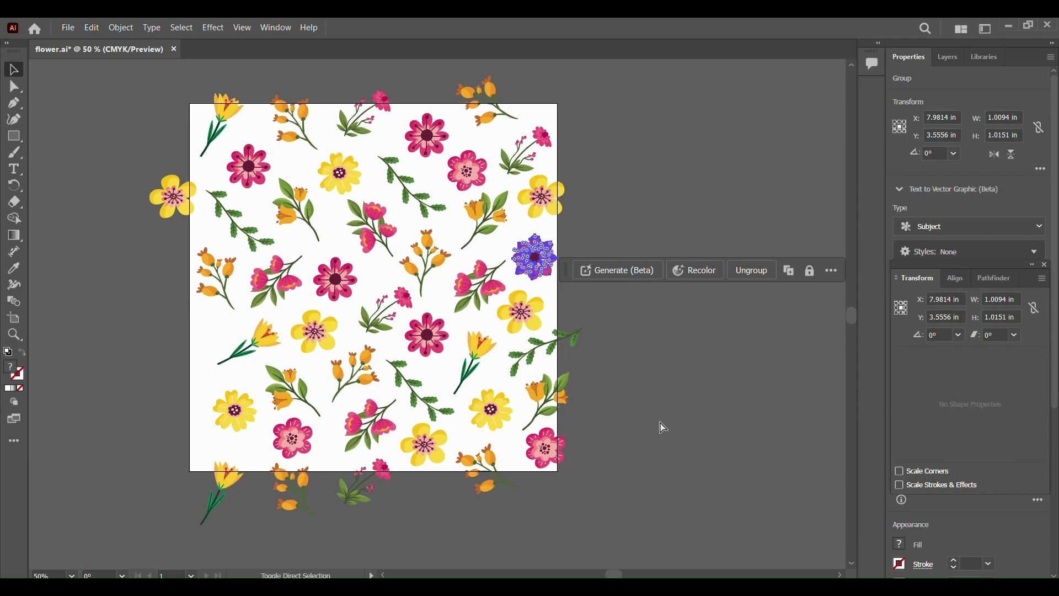
{"action": "left_click", "coordinate": [954, 298]}
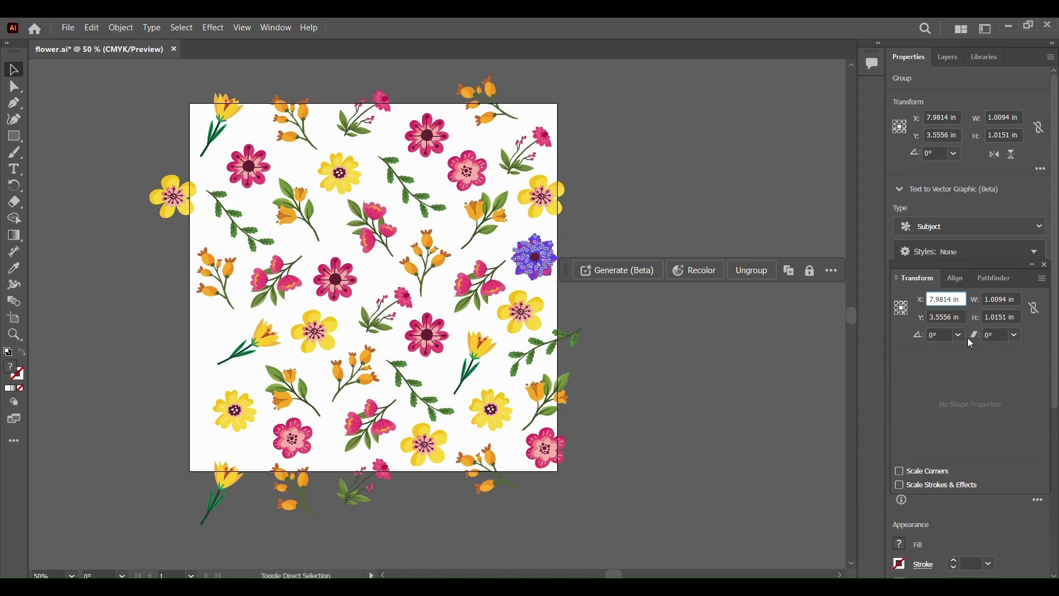
{"action": "type", "text": "-8.5"}
{"action": "key", "text": "Return"}
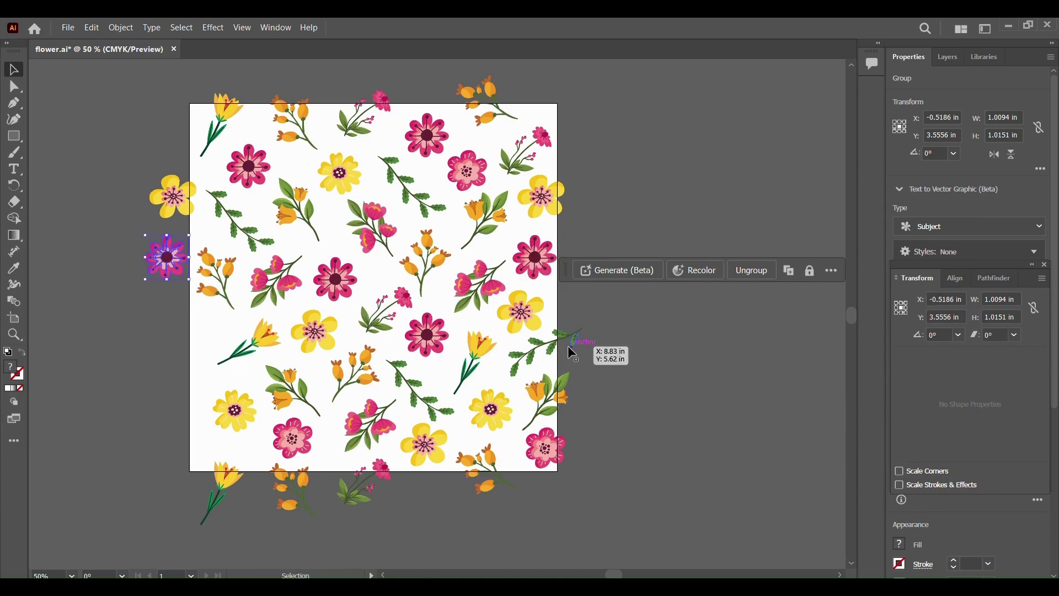
Step: Repeat the right-edge leaf branch 8.5 in to the left across the left edge
{"action": "left_click", "coordinate": [568, 347]}
{"action": "key", "text": "a"}
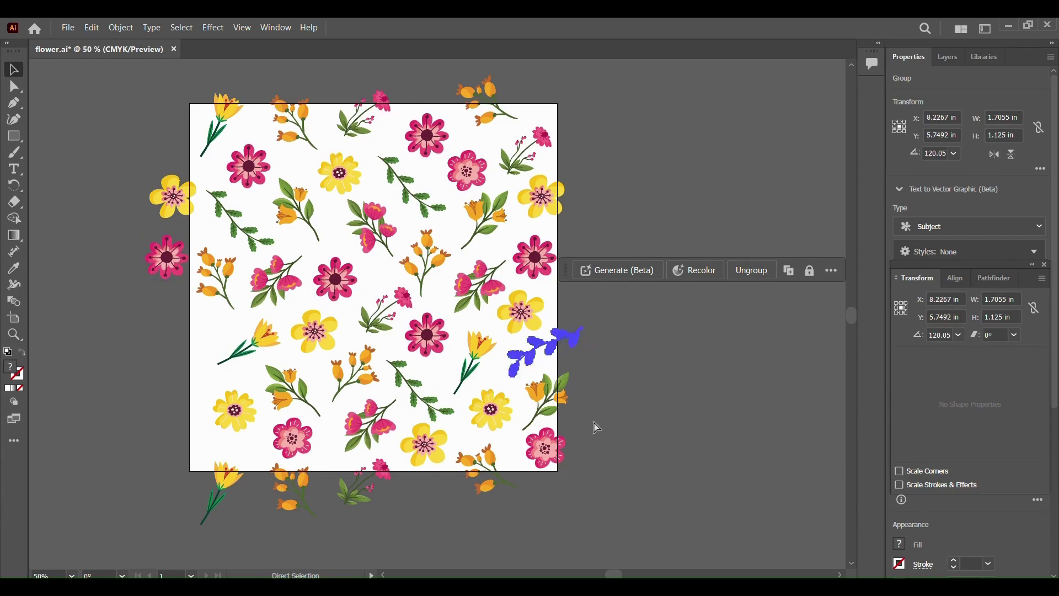
{"action": "key", "text": "ctrl"}
{"action": "key", "text": "v"}
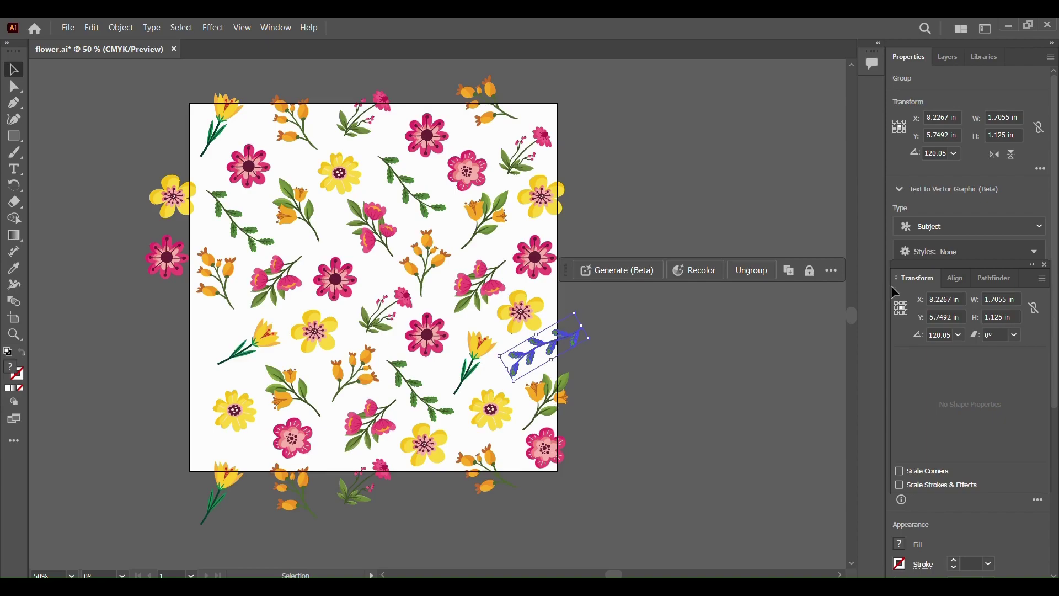
{"action": "left_click", "coordinate": [951, 300]}
{"action": "key", "text": "Delete"}
{"action": "key", "text": "Delete"}
{"action": "key", "text": "Delete"}
{"action": "type", "text": "-8.5"}
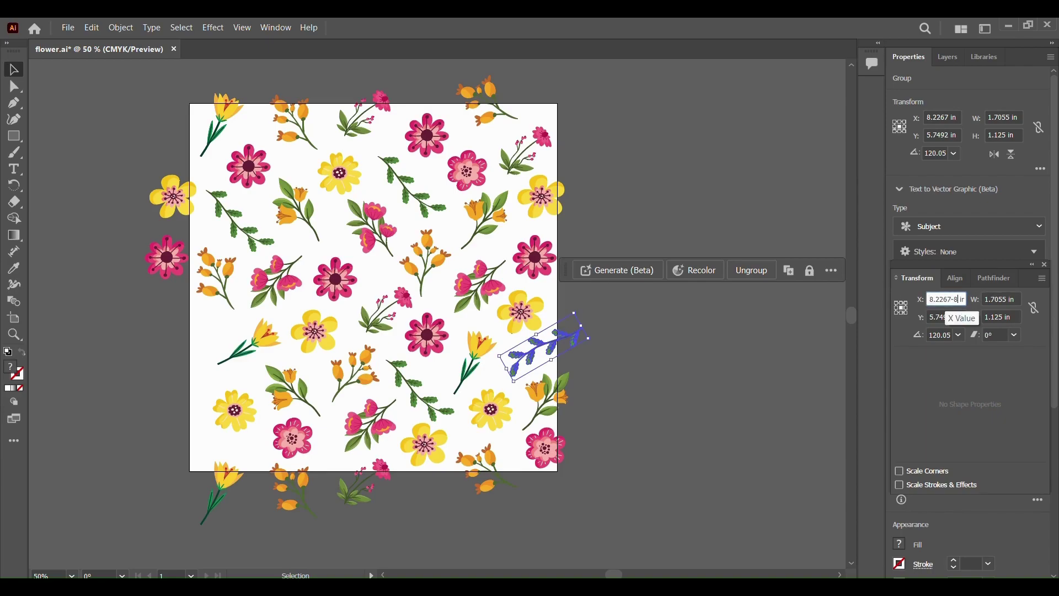
{"action": "key", "text": "Return"}
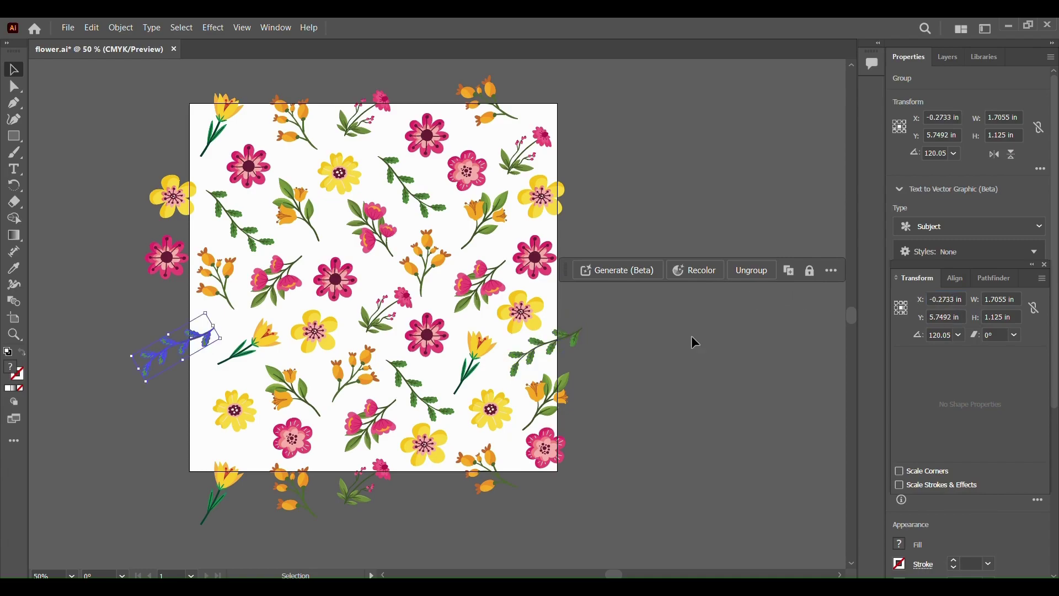
Step: Duplicate the right-edge orange sprig and move the copy to X -0.2633 in
{"action": "left_click", "coordinate": [561, 406]}
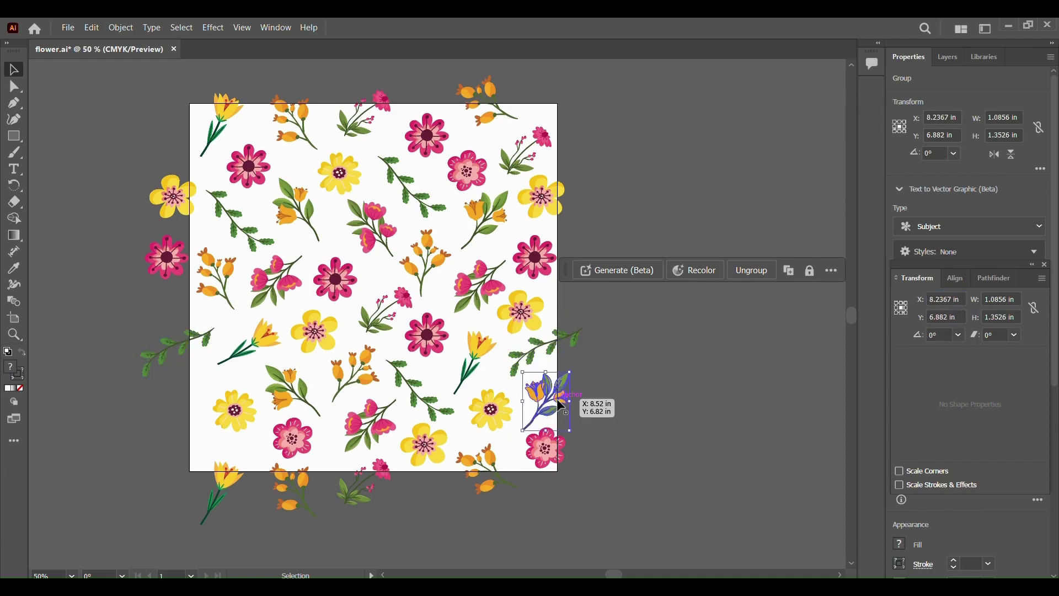
{"action": "key", "text": "ctrl"}
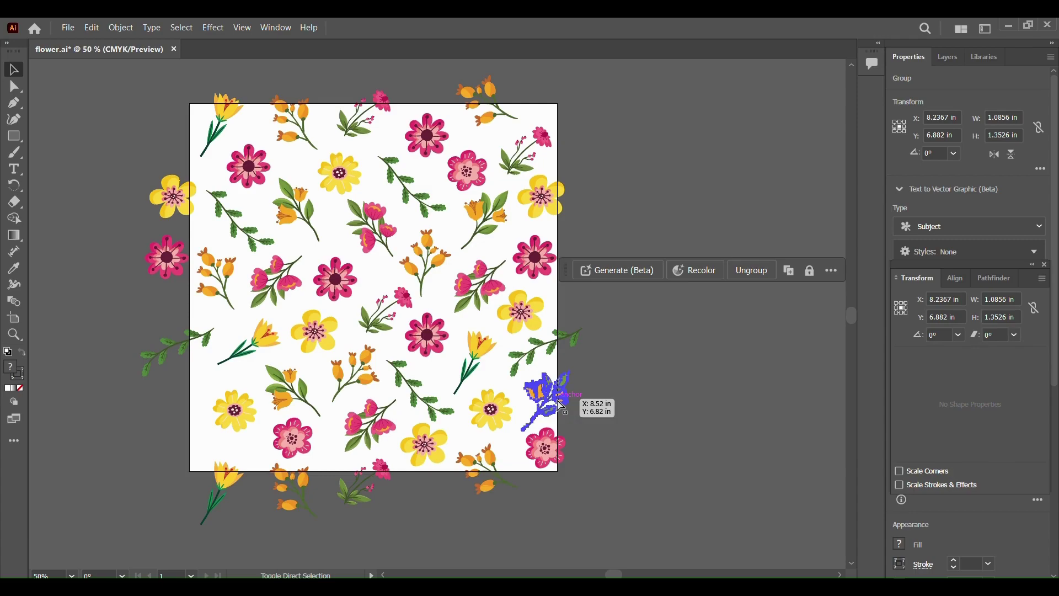
{"action": "left_click", "coordinate": [951, 296]}
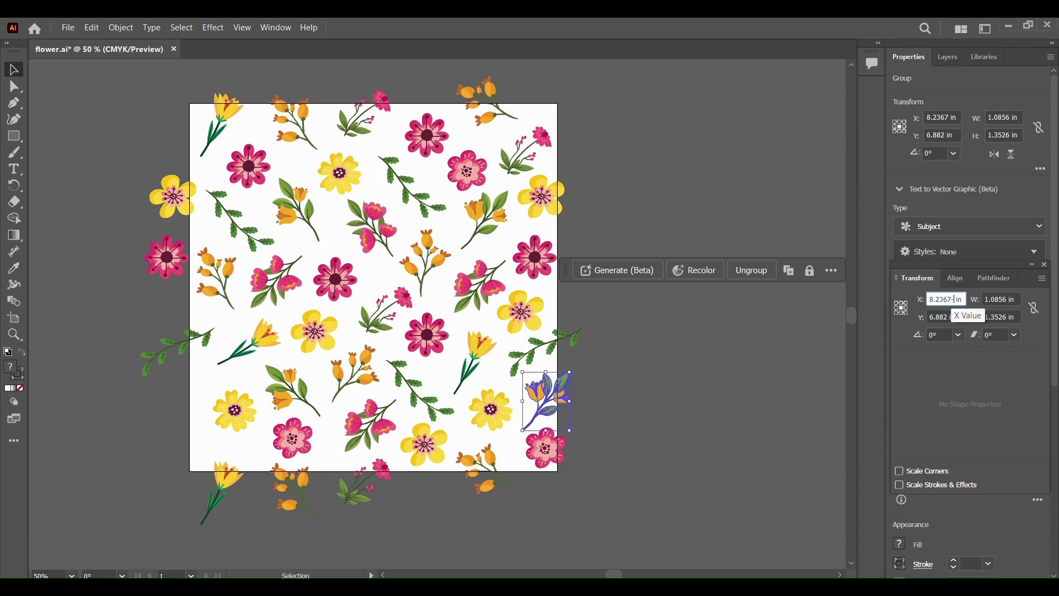
{"action": "type", "text": "-0.2633"}
{"action": "key", "text": "Return"}
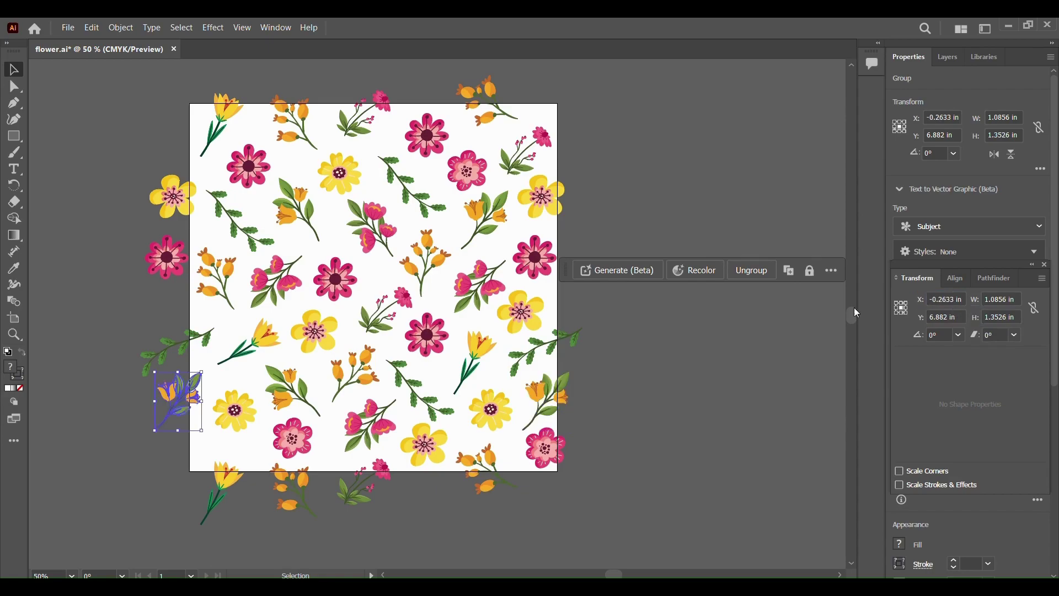
Step: Repeat the bottom-right pink flower 8.5 in left to X -0.2664 in, then deselect
{"action": "left_click", "coordinate": [557, 451]}
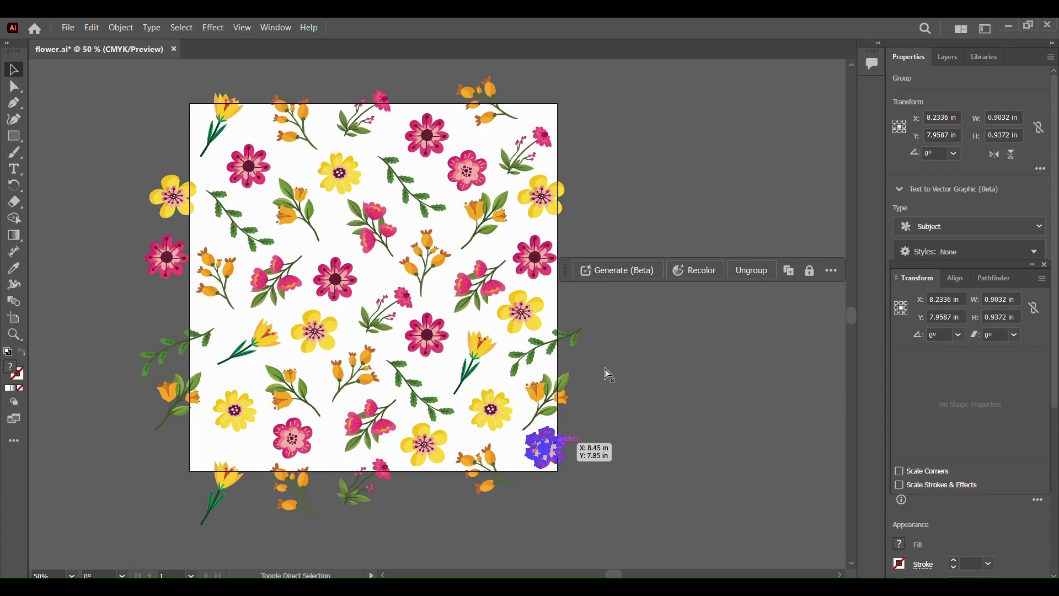
{"action": "left_click", "coordinate": [951, 299]}
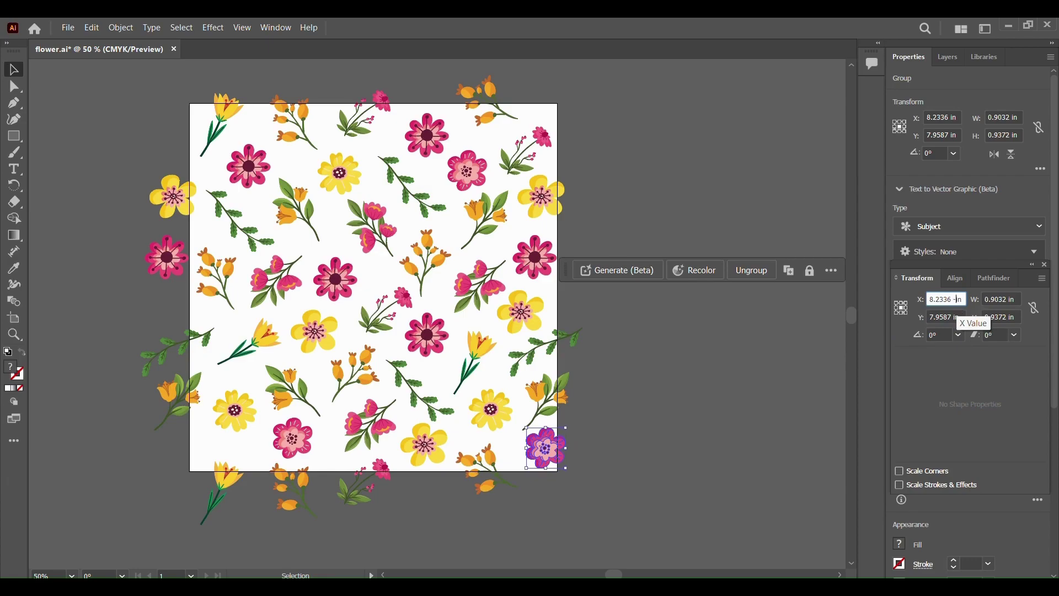
{"action": "type", "text": "-8.5"}
{"action": "key", "text": "Return"}
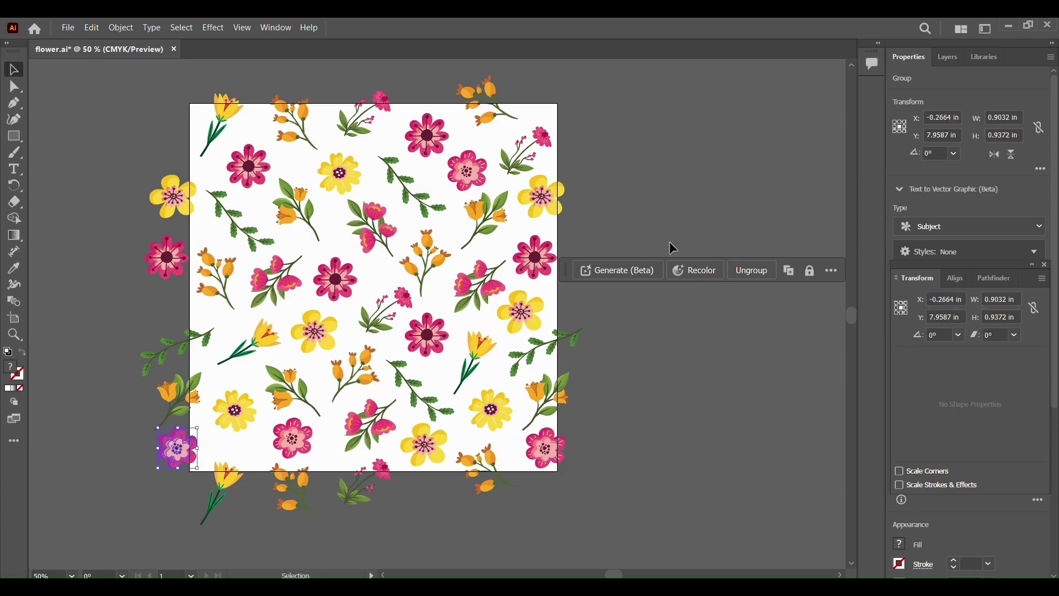
{"action": "left_click", "coordinate": [642, 362]}
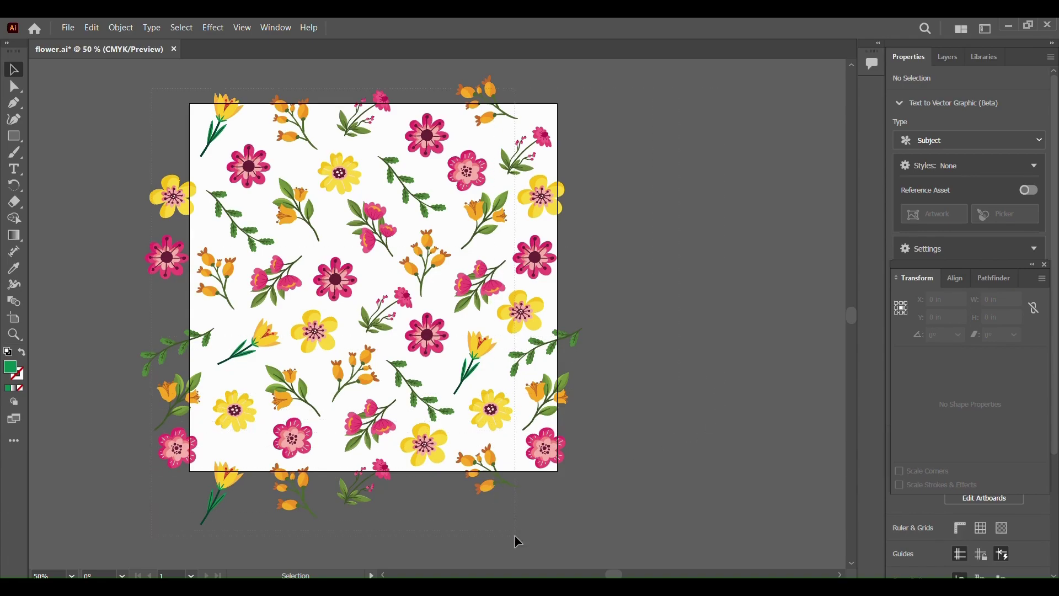
Step: Briefly select and deselect all artwork, then switch to the Rectangle tool (M)
{"action": "scroll", "coordinate": [579, 567], "scroll_direction": "down", "scroll_amount": 1}
{"action": "key", "text": "ctrl+shift+z"}
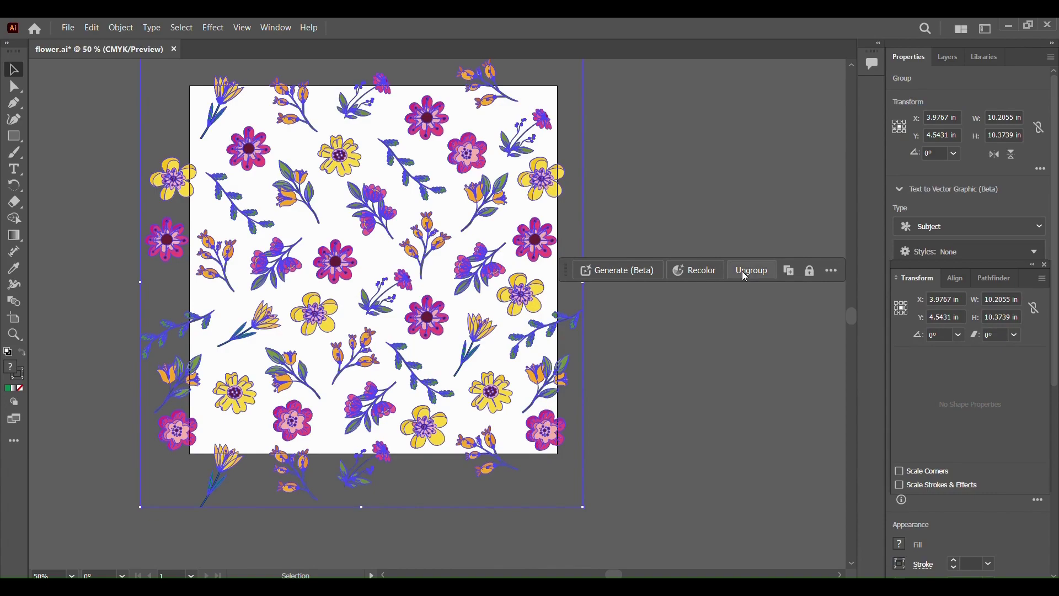
{"action": "key", "text": "ctrl+z"}
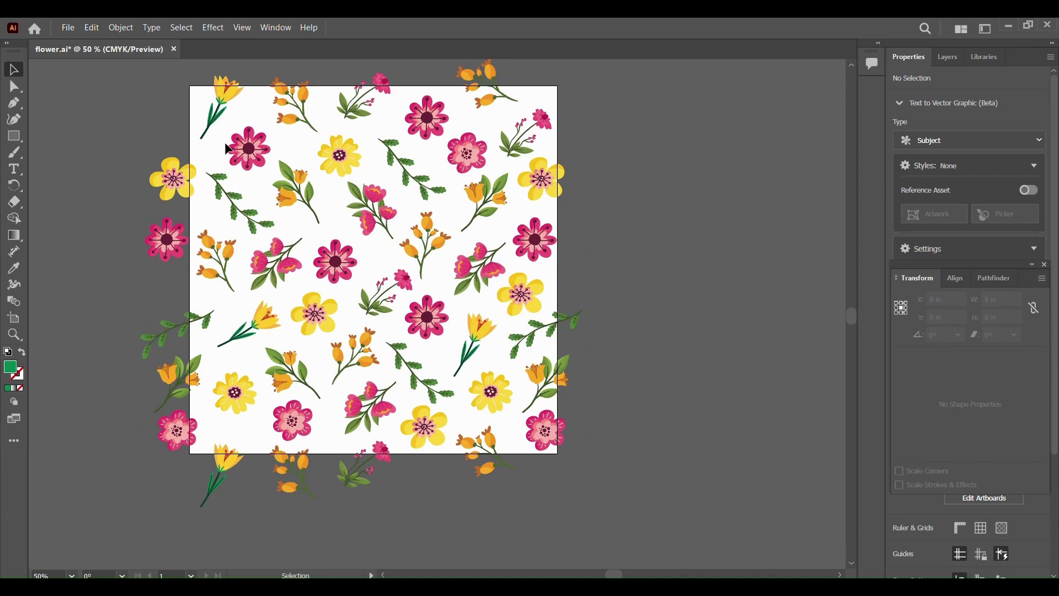
{"action": "key", "text": "m"}
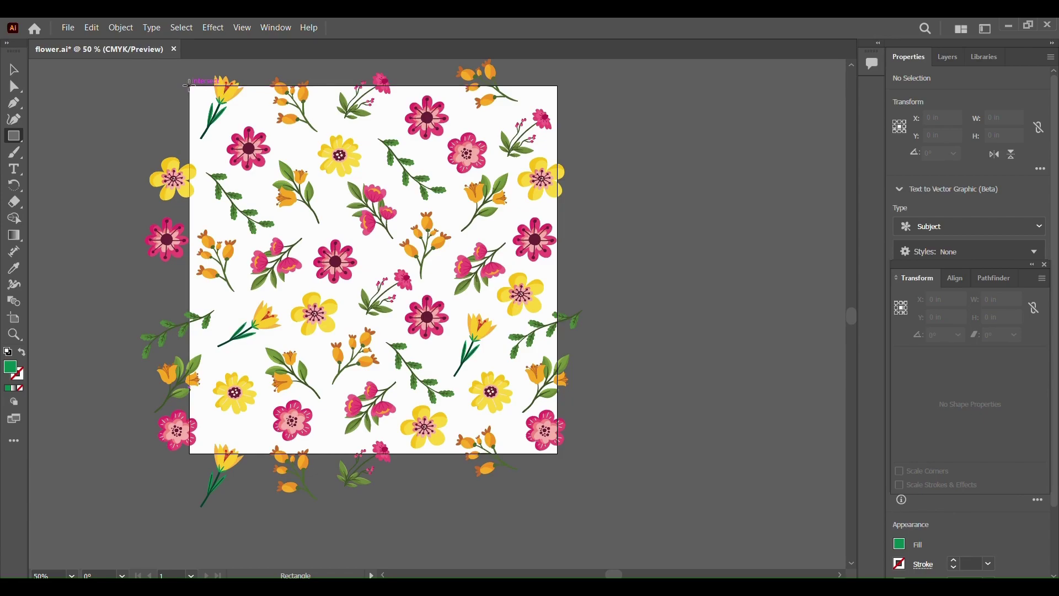
Step: Draw an 8.5 × 8.5 in square from the artboard's top-left to bottom-right corner, redrawing once
{"action": "left_click_drag", "start_coordinate": [189, 86], "coordinate": [412, 275]}
{"action": "key", "text": "ctrl+z"}
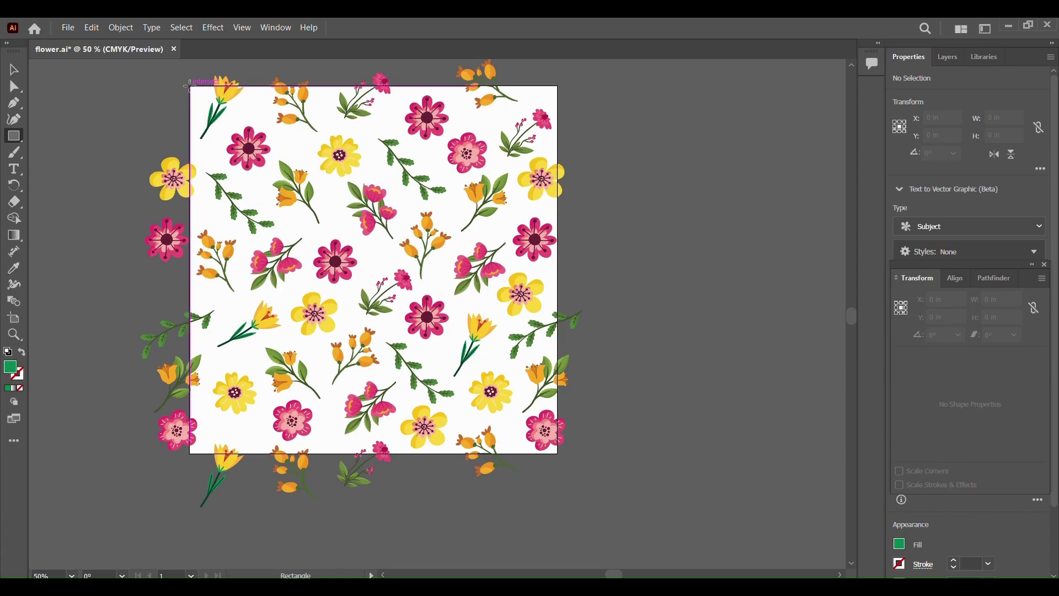
{"action": "left_click_drag", "start_coordinate": [189, 86], "coordinate": [557, 455]}
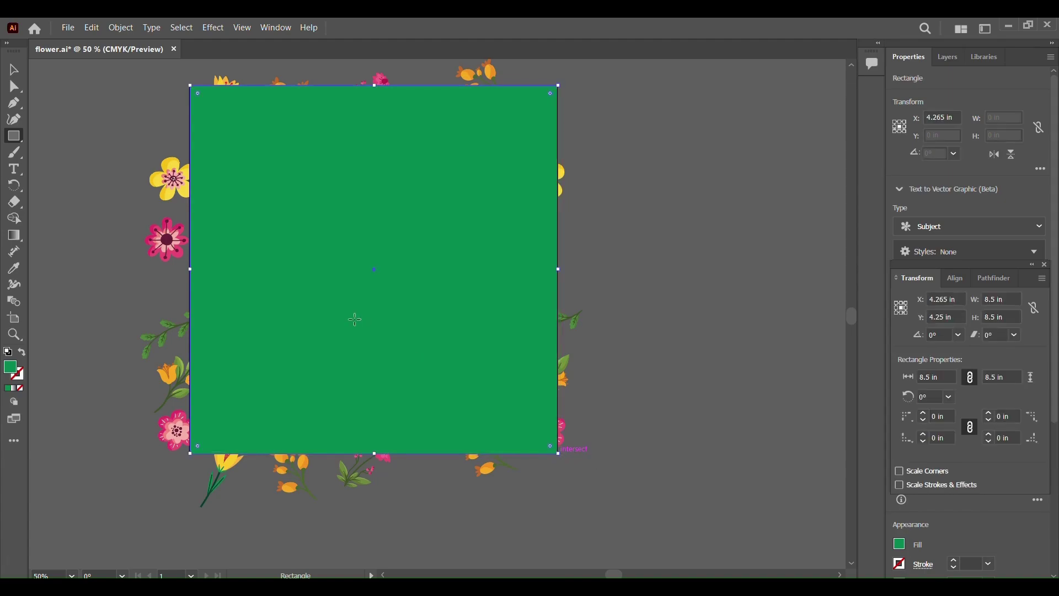
Step: Set the square's fill to pale cream #F5F9DC in the Color Picker
{"action": "double_click", "coordinate": [11, 369]}
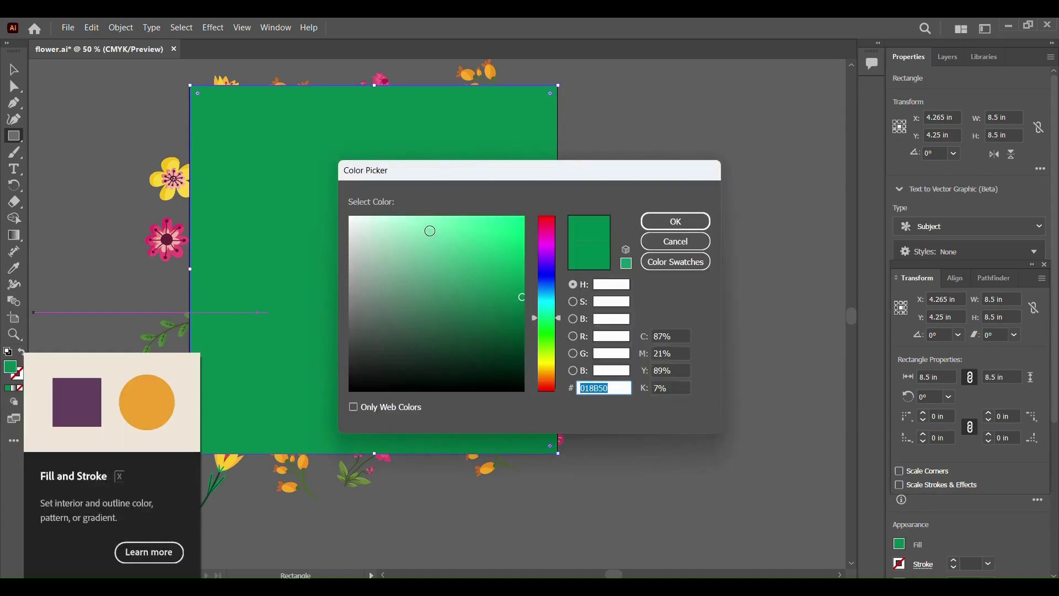
{"action": "left_click", "coordinate": [352, 219]}
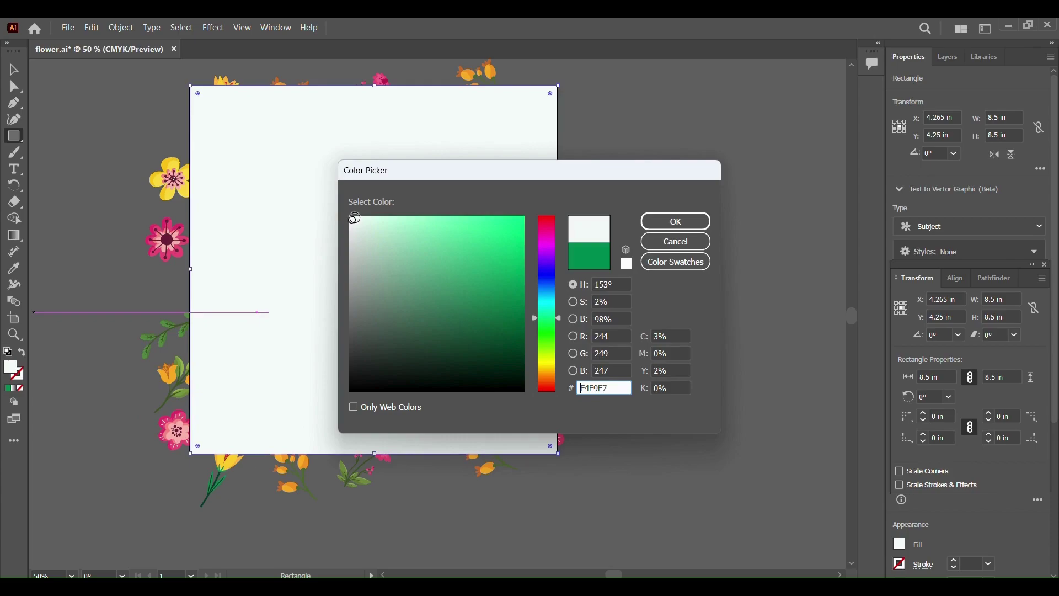
{"action": "left_click", "coordinate": [551, 356]}
{"action": "left_click", "coordinate": [551, 359]}
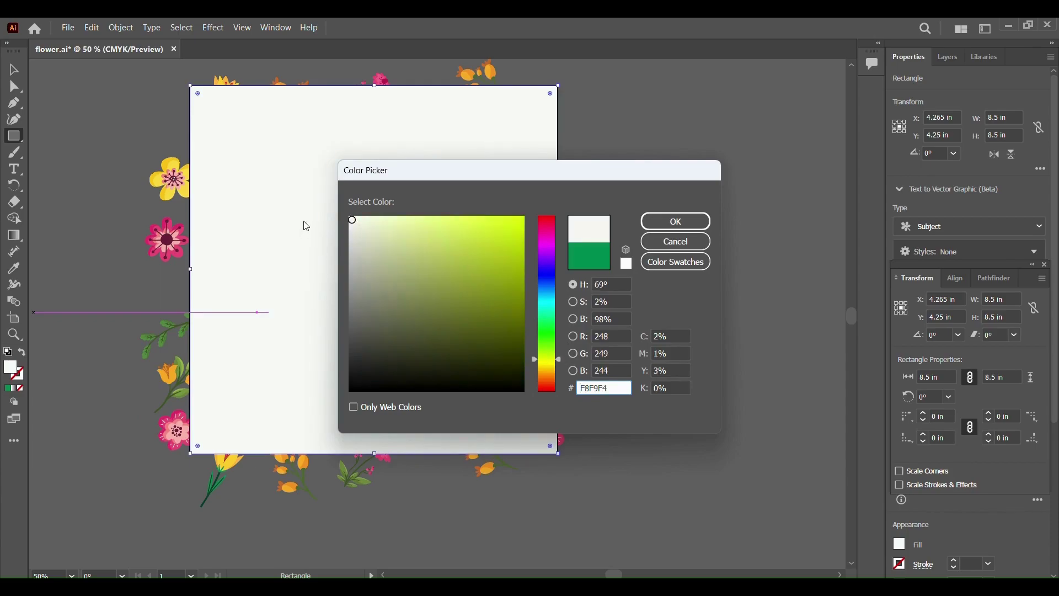
{"action": "left_click", "coordinate": [359, 219]}
{"action": "left_click", "coordinate": [362, 216]}
{"action": "left_click", "coordinate": [369, 219]}
{"action": "left_click", "coordinate": [678, 222]}
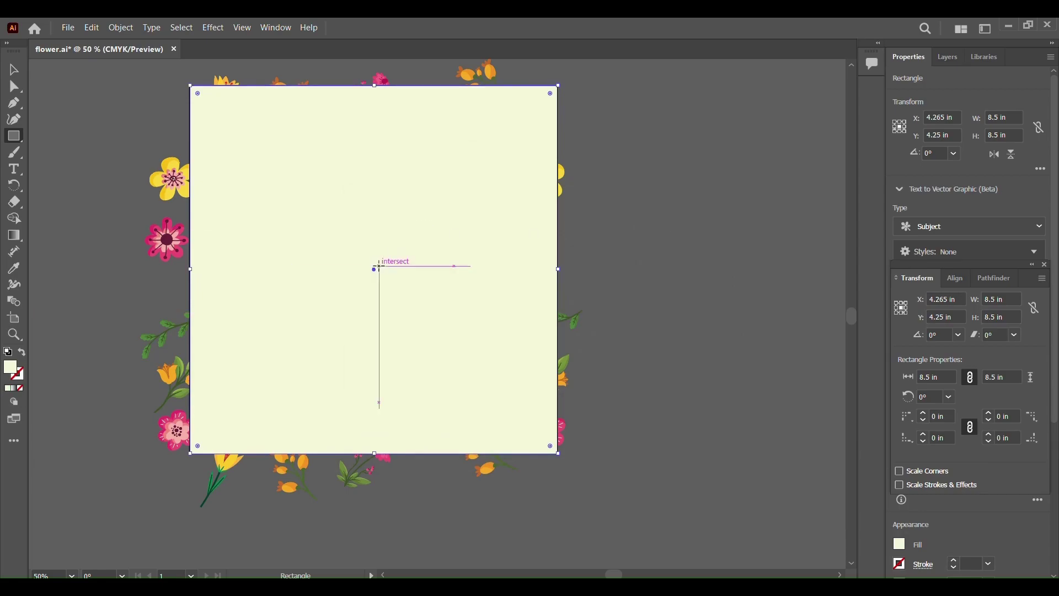
Step: Send the cream square to the back, behind all the flowers
{"action": "key", "text": "ctrl"}
{"action": "key", "text": "shift"}
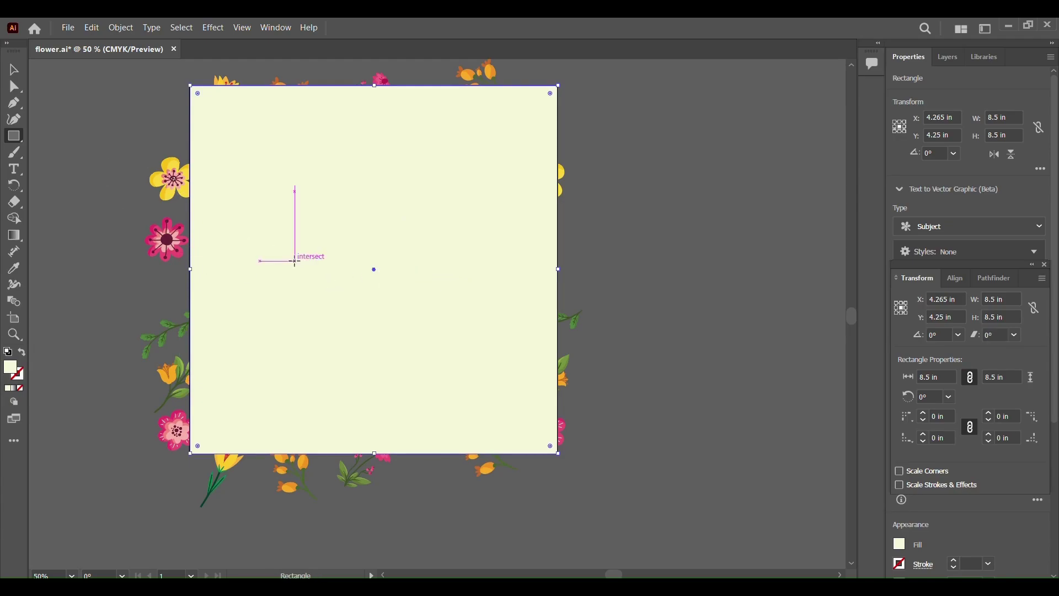
{"action": "key", "text": "v"}
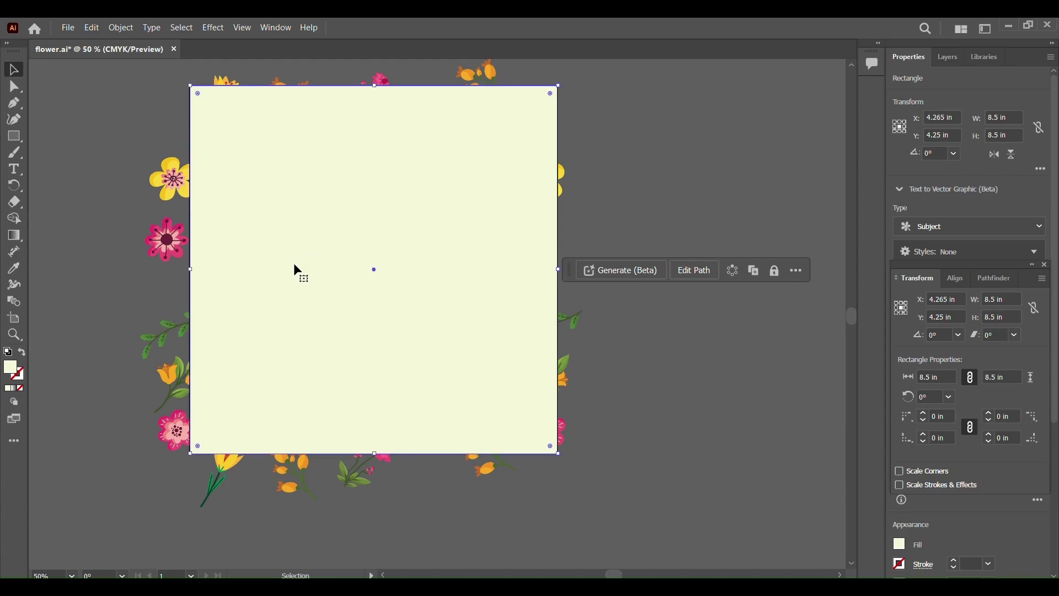
{"action": "right_click", "coordinate": [295, 266]}
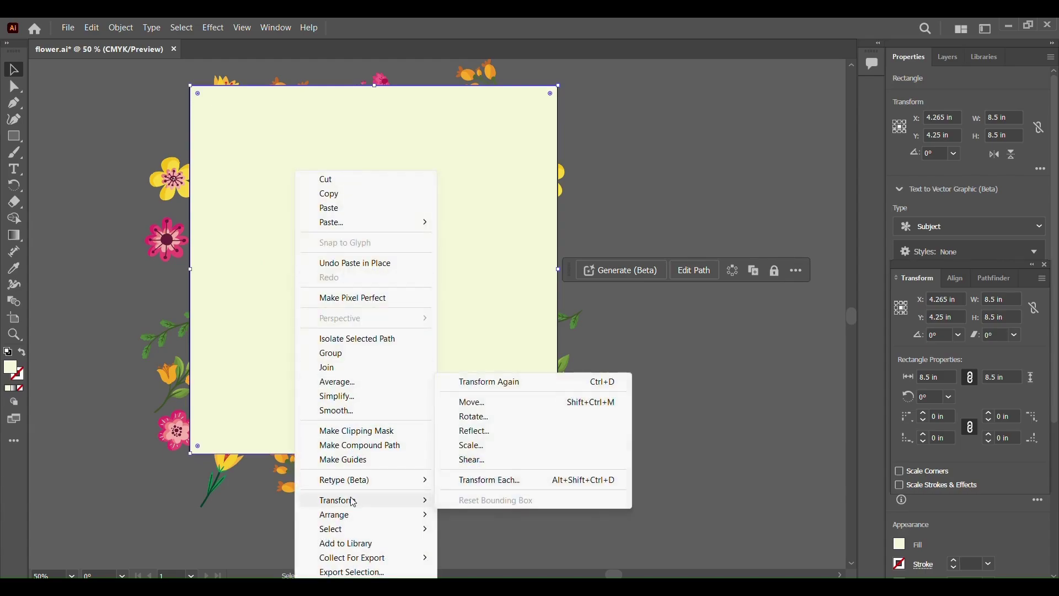
{"action": "mouse_move", "coordinate": [358, 516]}
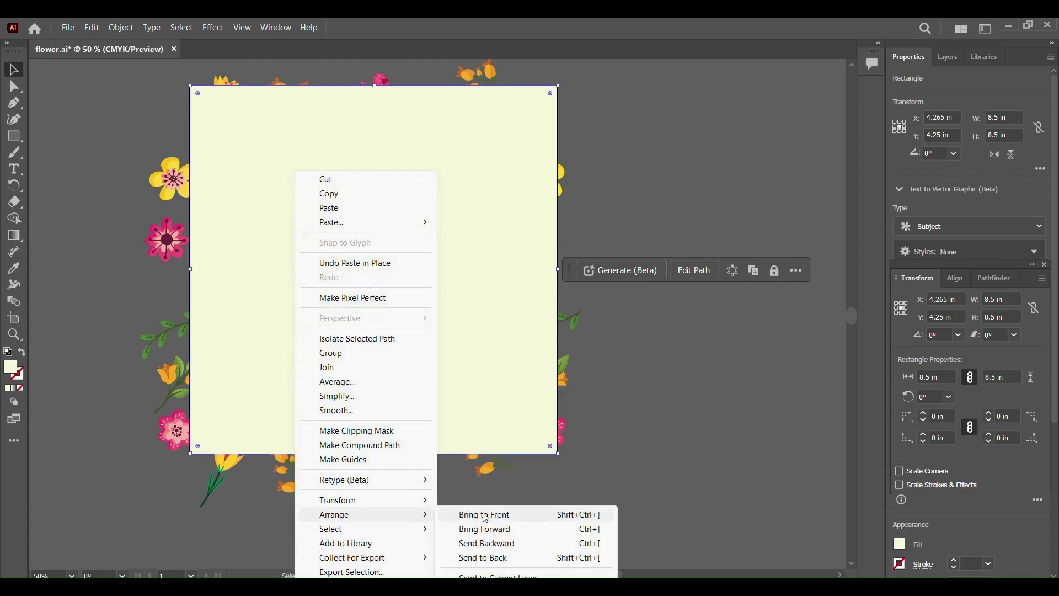
{"action": "left_click", "coordinate": [484, 557]}
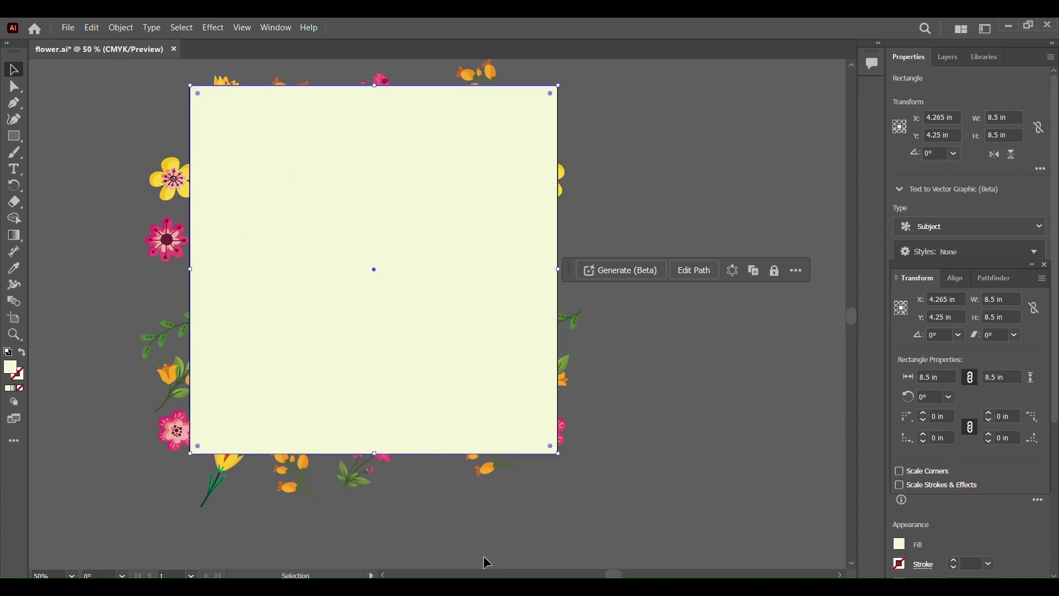
Step: Move the square one more level back, check the layering, then select the flowers with the square
{"action": "right_click", "coordinate": [409, 327]}
{"action": "mouse_move", "coordinate": [452, 521]}
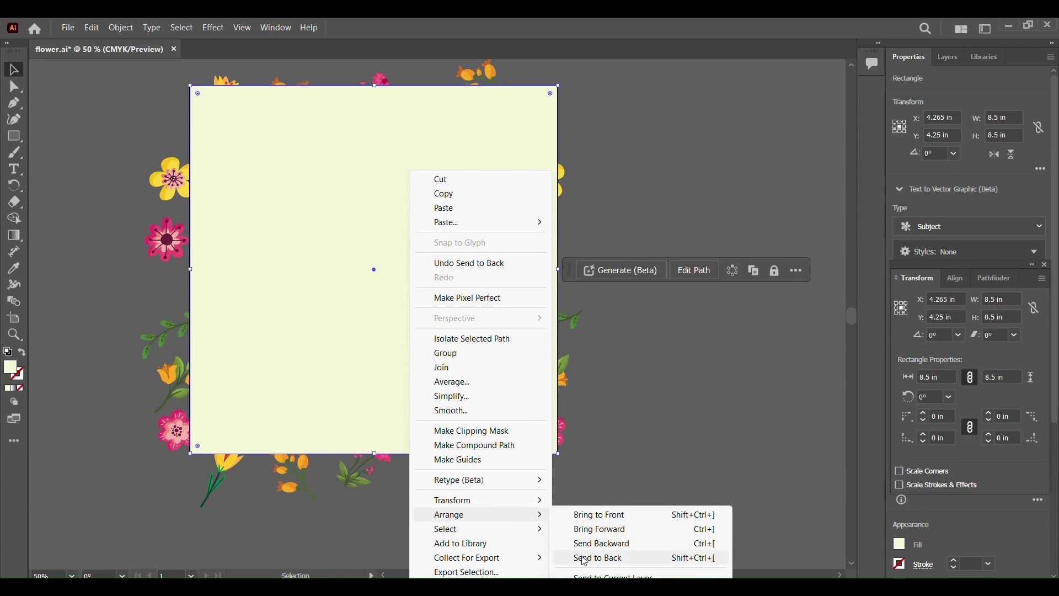
{"action": "left_click", "coordinate": [599, 546]}
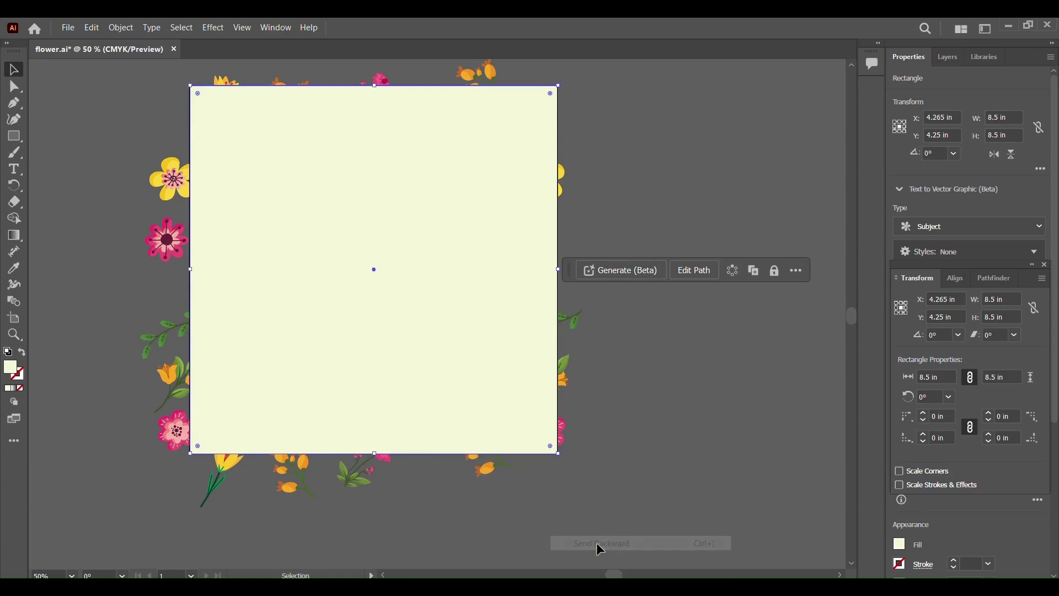
{"action": "left_click_drag", "start_coordinate": [433, 286], "coordinate": [479, 381]}
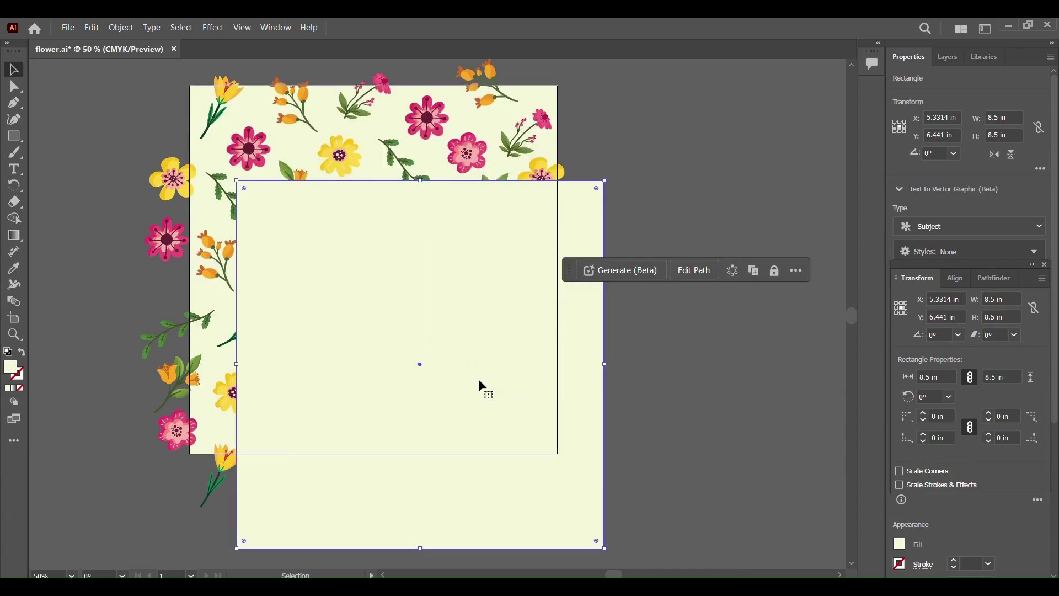
{"action": "key", "text": "a"}
{"action": "key", "text": "ctrl+z"}
{"action": "key", "text": "v"}
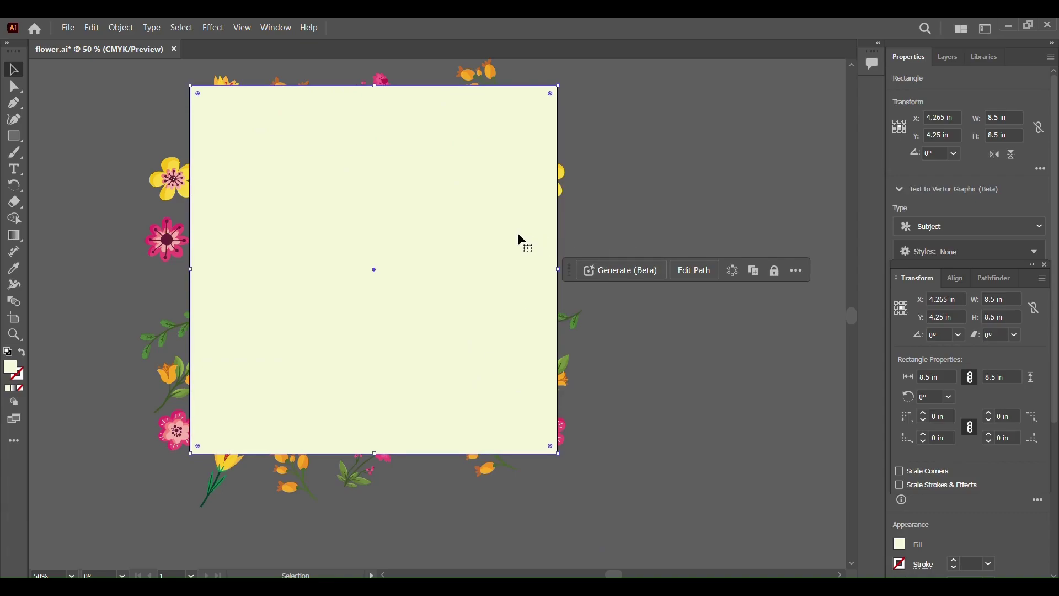
{"action": "left_click", "coordinate": [167, 181]}
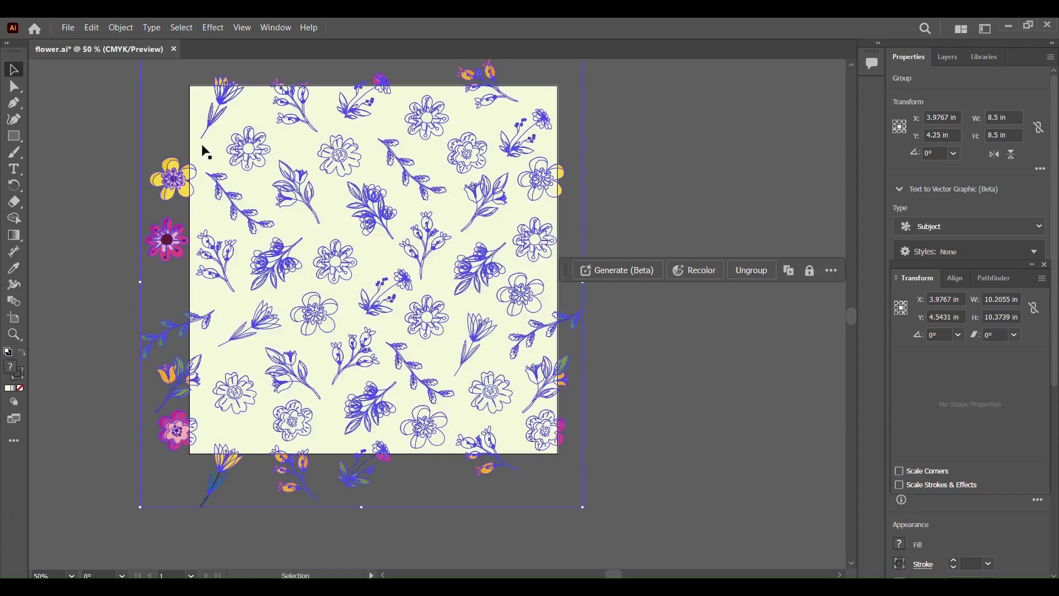
{"action": "left_click", "coordinate": [217, 148], "text": "shift"}
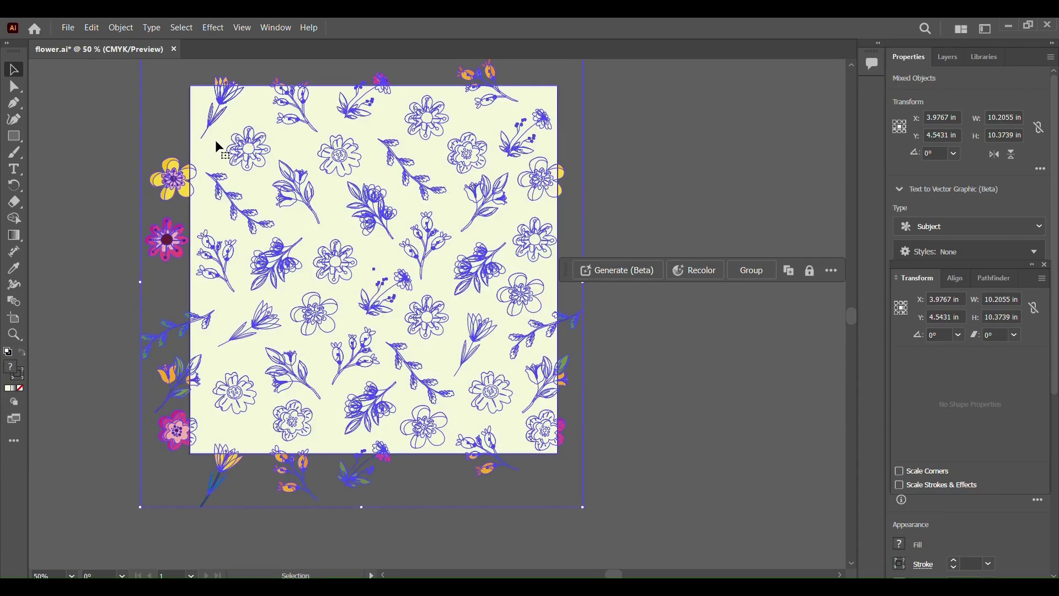
Step: Make a clipping mask of the flowers with the cream square, zoom out, and ungroup
{"action": "right_click", "coordinate": [216, 143]}
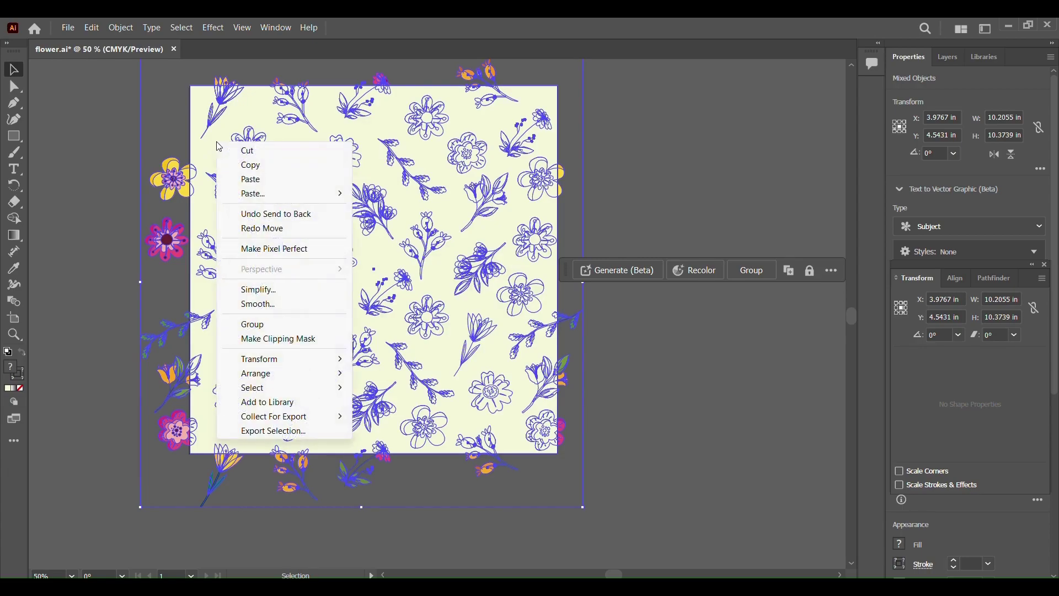
{"action": "left_click", "coordinate": [251, 340]}
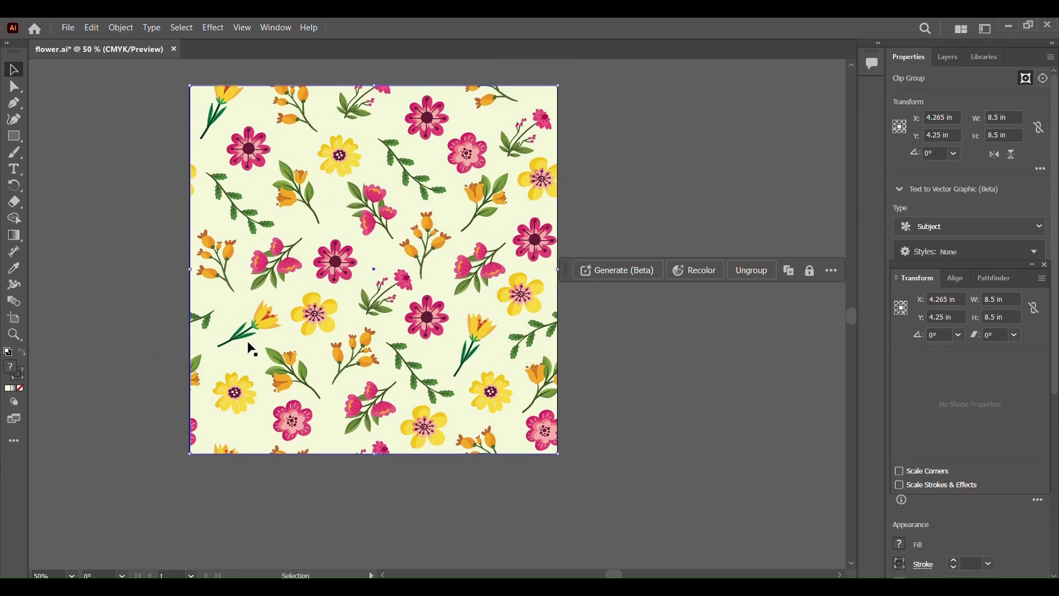
{"action": "key", "text": "ctrl+minus"}
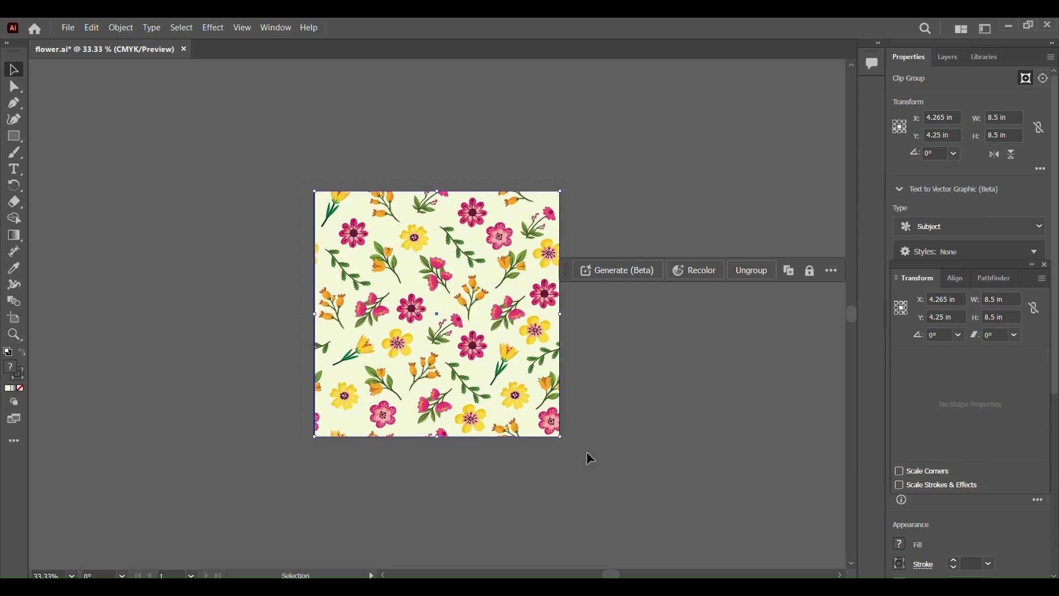
{"action": "key", "text": "ctrl+shift+g"}
Step: Duplicate the clipped tile to the right, position the copy, and select it
{"action": "left_click_drag", "start_coordinate": [529, 413], "coordinate": [741, 383]}
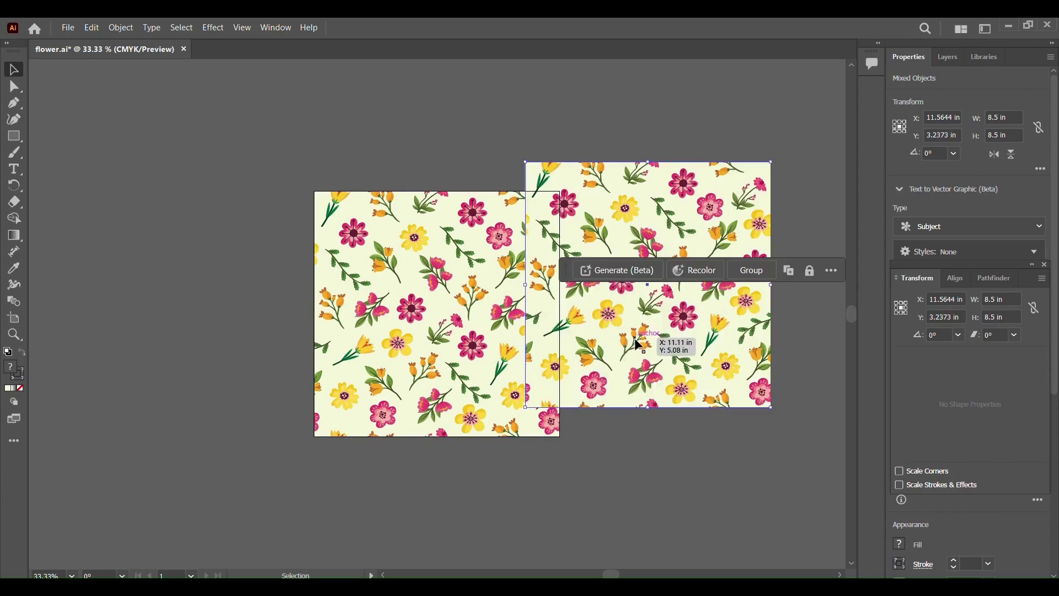
{"action": "left_click_drag", "start_coordinate": [640, 346], "coordinate": [733, 402]}
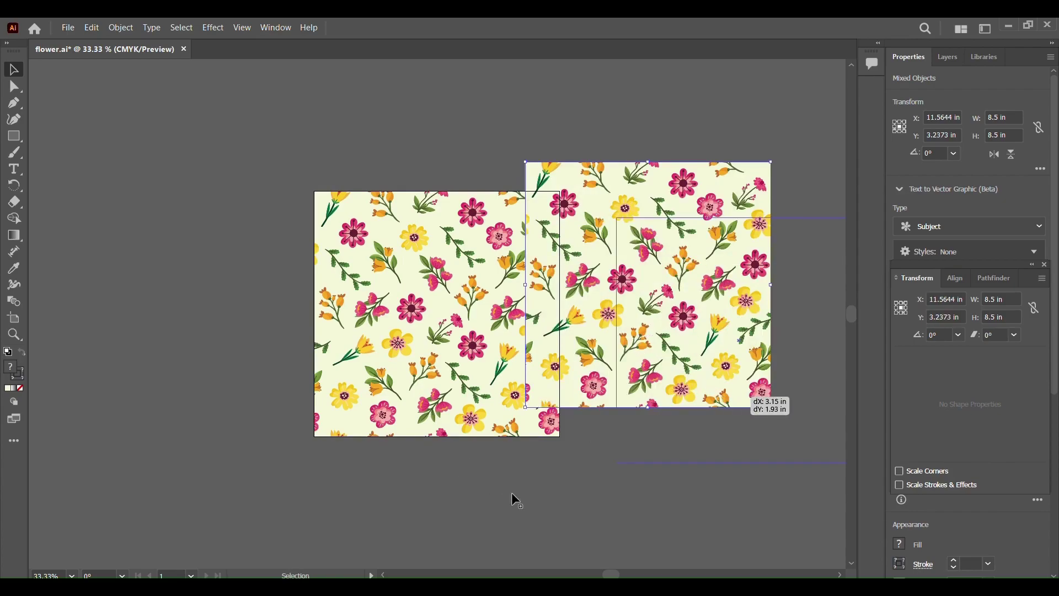
{"action": "scroll", "coordinate": [531, 490], "scroll_direction": "right", "scroll_amount": 5}
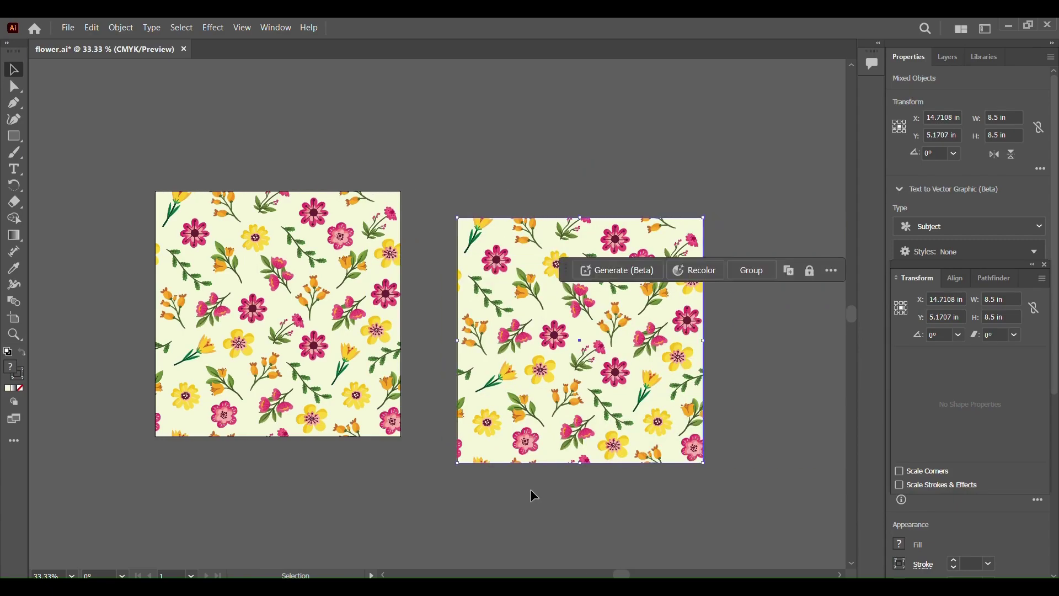
{"action": "scroll", "coordinate": [531, 489], "scroll_direction": "right", "scroll_amount": 2}
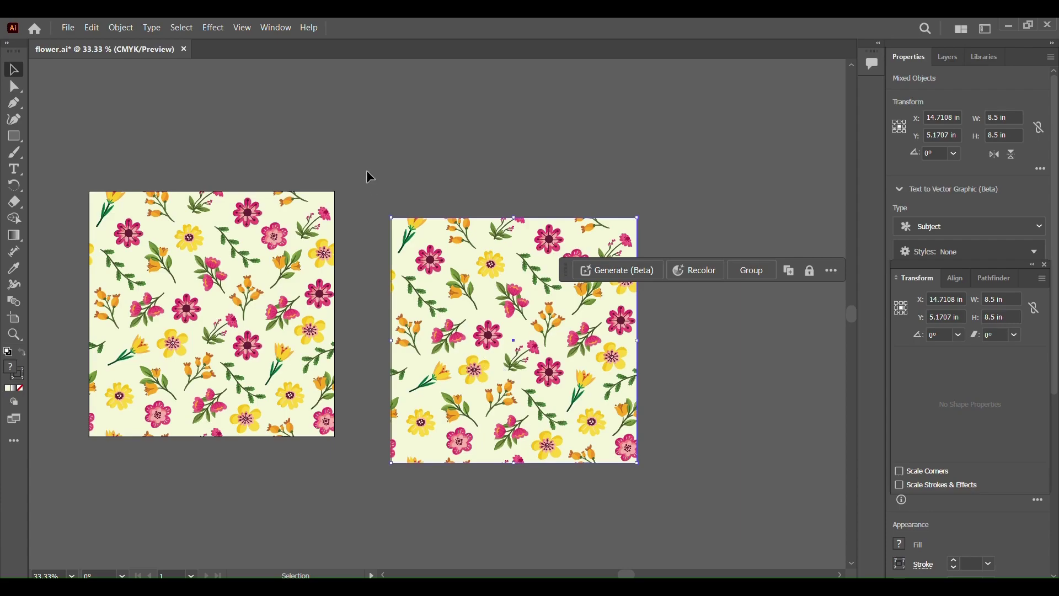
{"action": "left_click_drag", "start_coordinate": [375, 176], "coordinate": [646, 479]}
Step: Apply Pathfinder Crop to the right tile, trimming its flowers to the square
{"action": "left_click", "coordinate": [986, 283]}
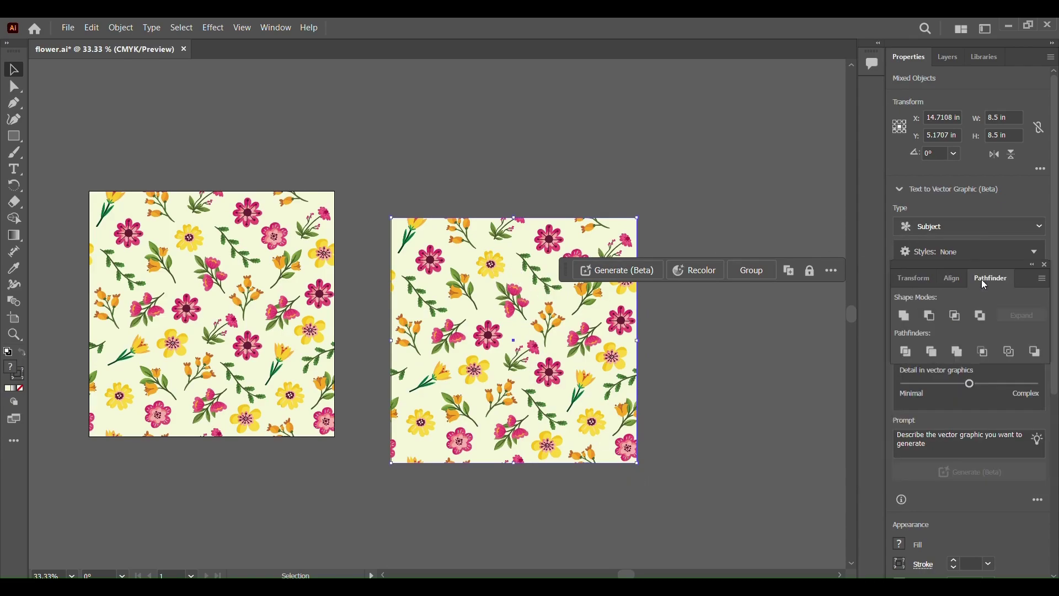
{"action": "left_click", "coordinate": [987, 357]}
{"action": "left_click", "coordinate": [986, 355]}
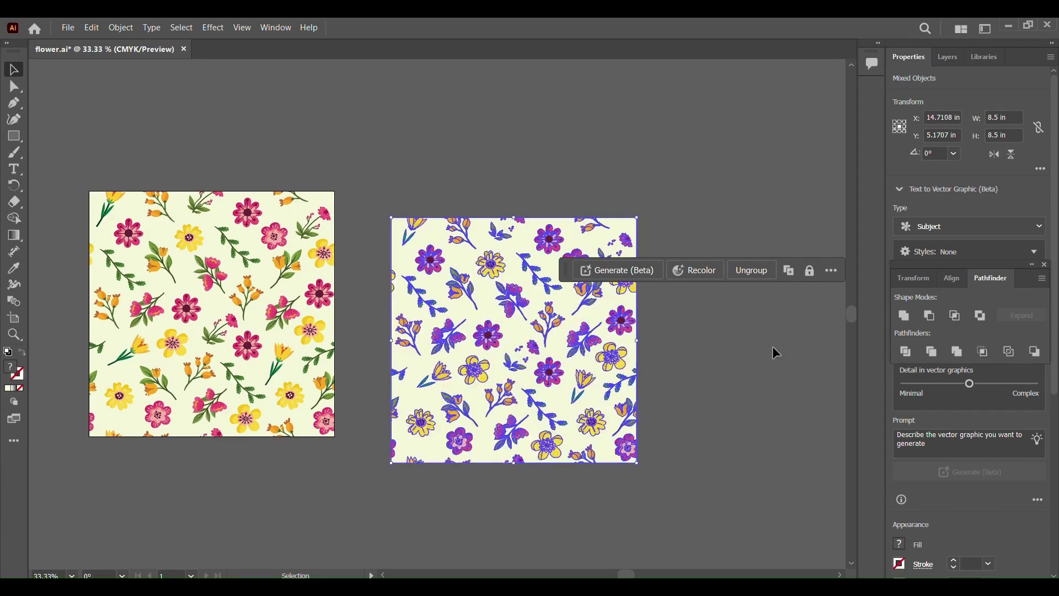
Step: Show the Swatches panel via Window > Swatches, and undo then redo the crop to compare
{"action": "left_click", "coordinate": [277, 28]}
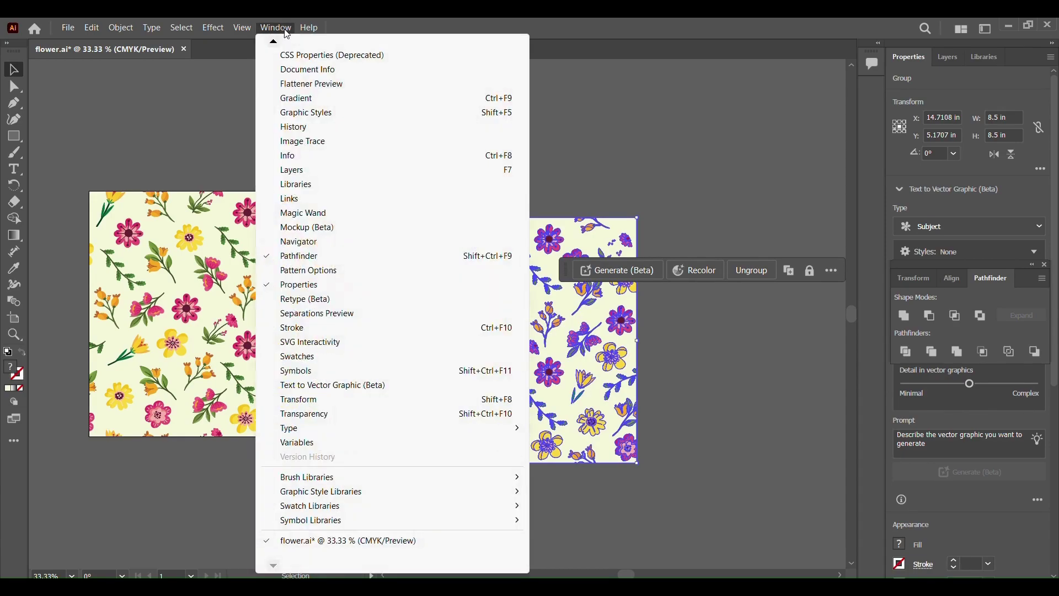
{"action": "left_click", "coordinate": [292, 362]}
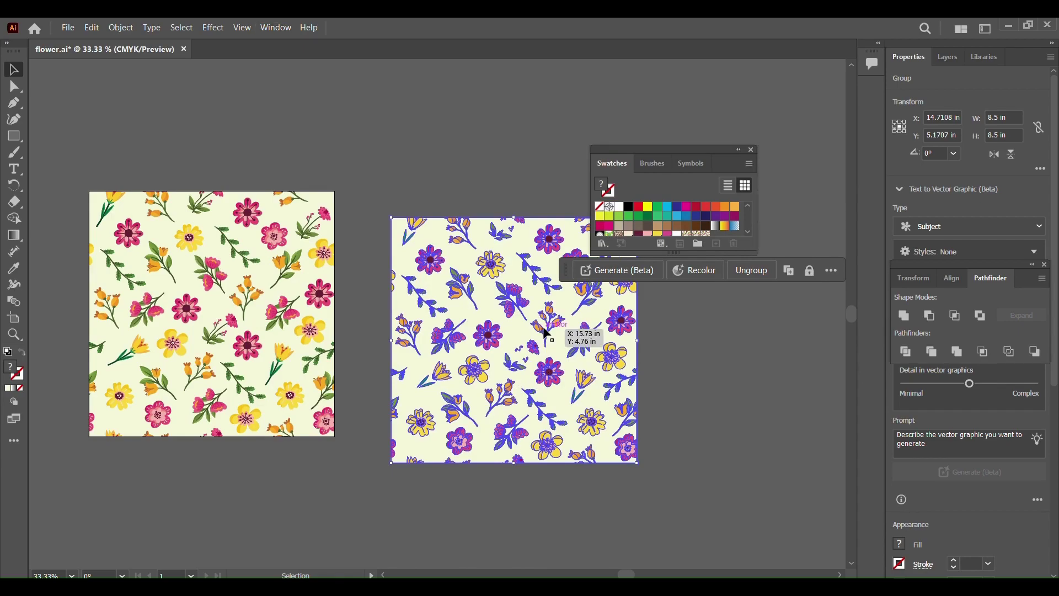
{"action": "key", "text": "ctrl+z"}
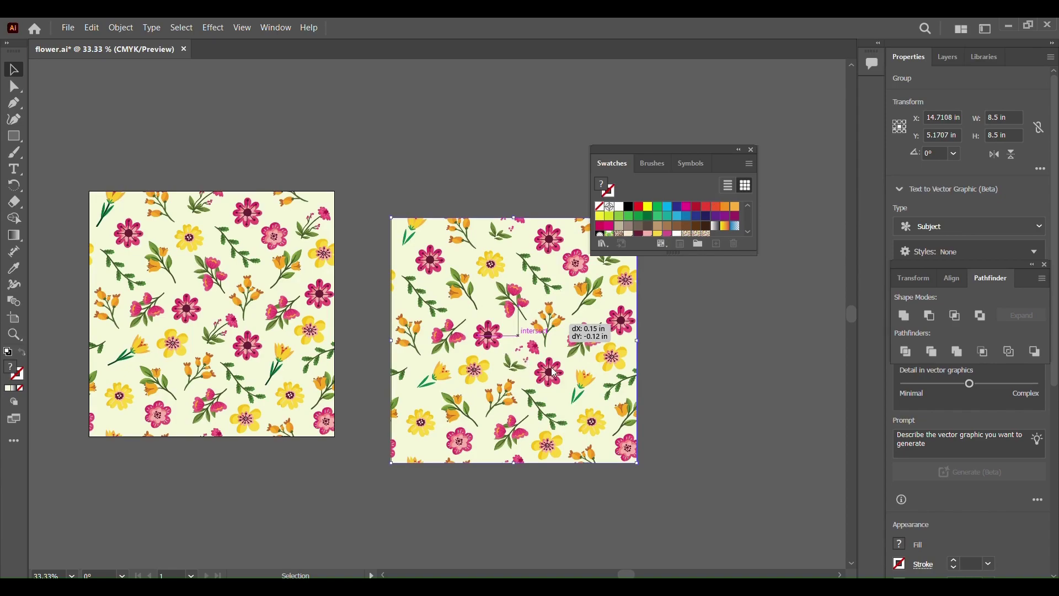
{"action": "key", "text": "ctrl+shift+z"}
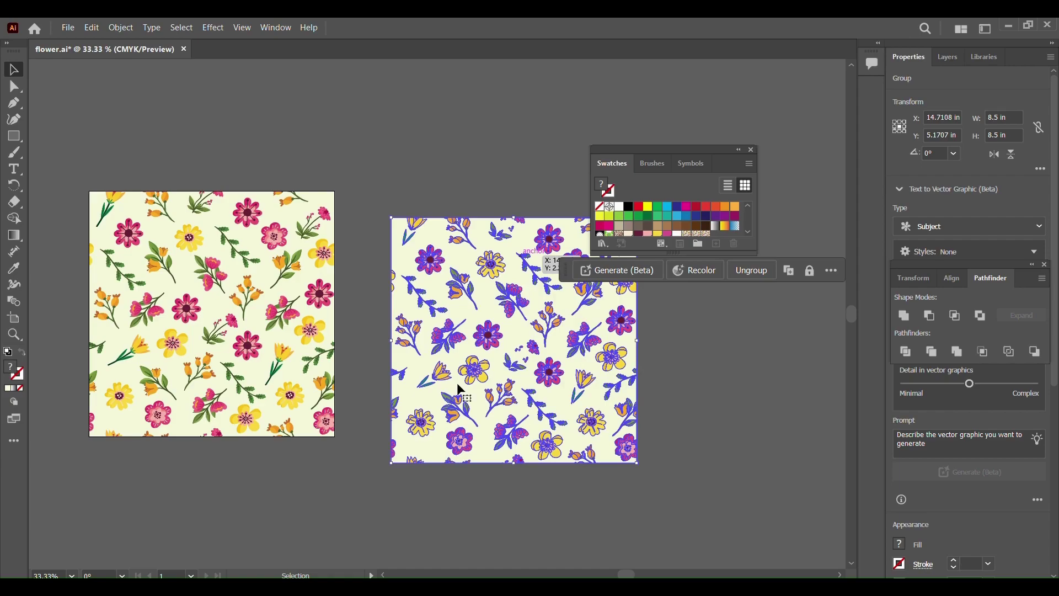
{"action": "scroll", "coordinate": [462, 391], "scroll_direction": "down", "scroll_amount": 2}
{"action": "scroll", "coordinate": [462, 390], "scroll_direction": "down", "scroll_amount": 7}
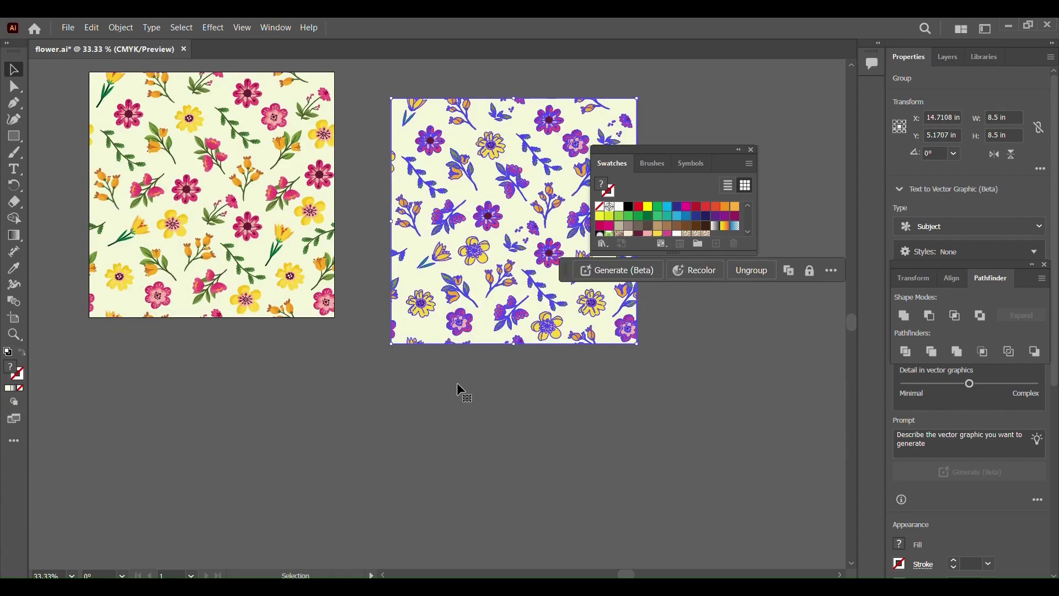
Step: Draw a rectangle below the tiles, fill it with New Pattern Swatch 4, and widen it to about 11.7 in
{"action": "key", "text": "m"}
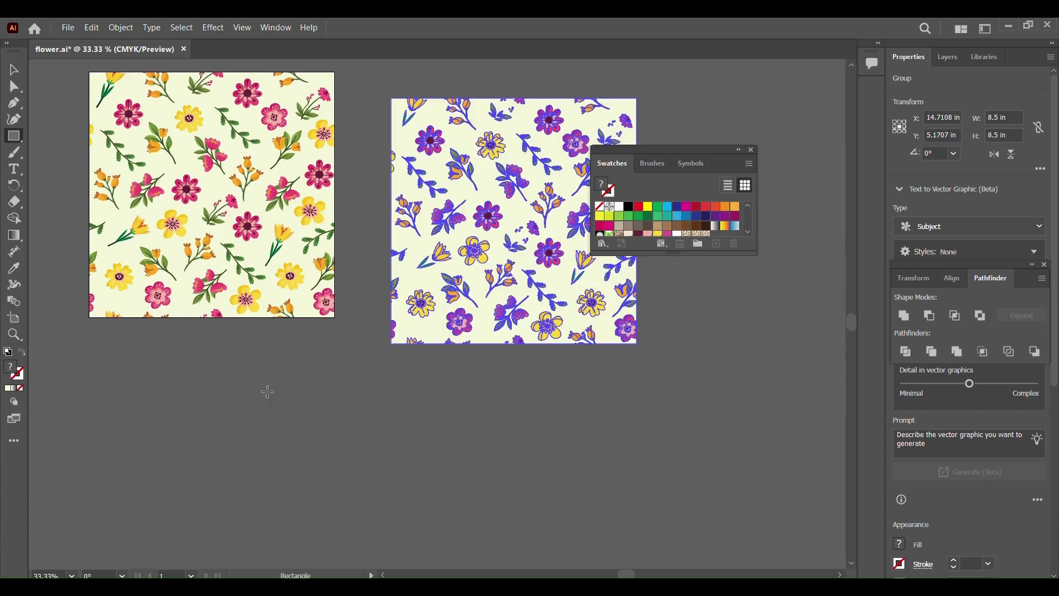
{"action": "left_click_drag", "start_coordinate": [200, 367], "coordinate": [450, 476]}
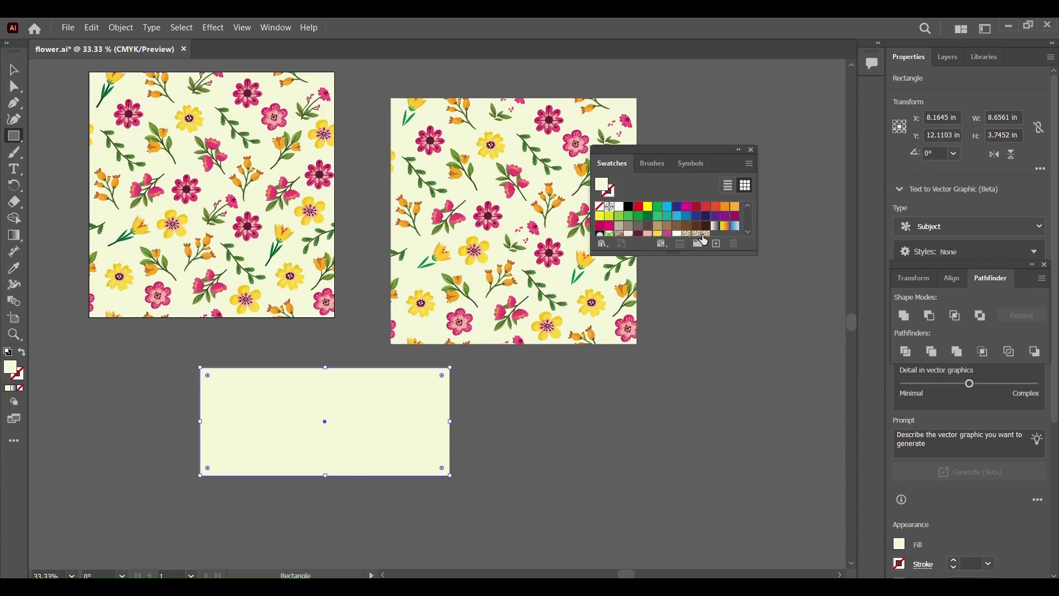
{"action": "scroll", "coordinate": [707, 235], "scroll_direction": "down", "scroll_amount": 3}
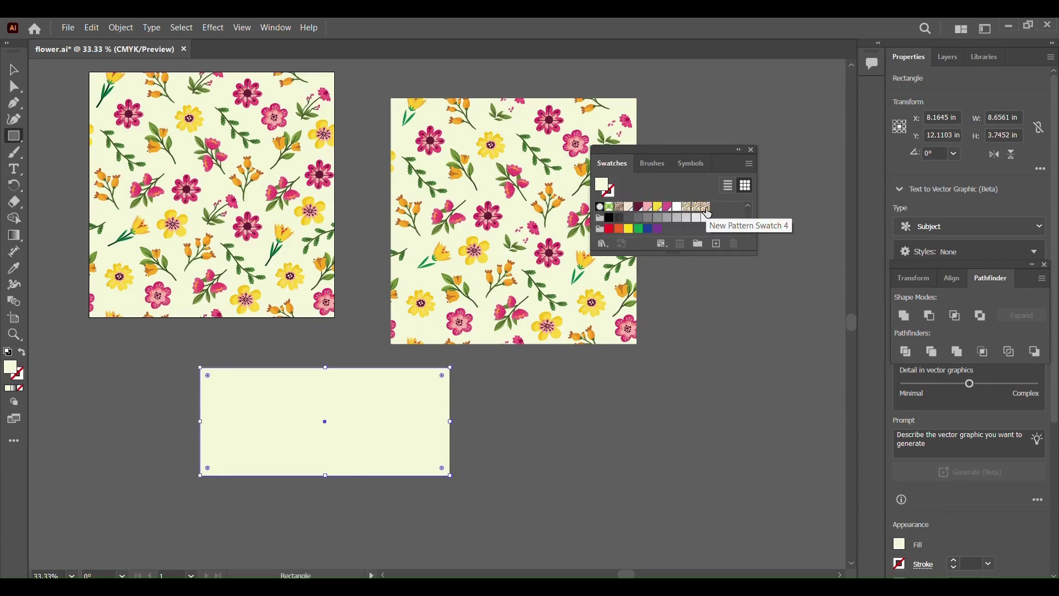
{"action": "left_click", "coordinate": [708, 208]}
{"action": "left_click_drag", "start_coordinate": [710, 213], "coordinate": [305, 421]}
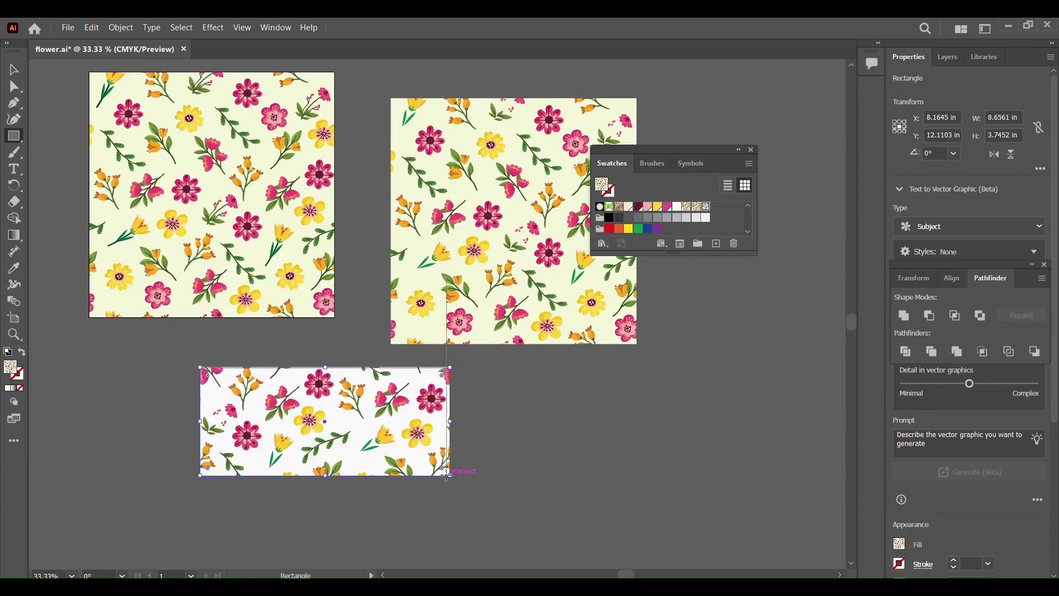
{"action": "left_click_drag", "start_coordinate": [446, 476], "coordinate": [496, 353]}
Step: Open Transform > Scale on the pattern rectangle and preview Uniform scale at 88%
{"action": "right_click", "coordinate": [495, 353]}
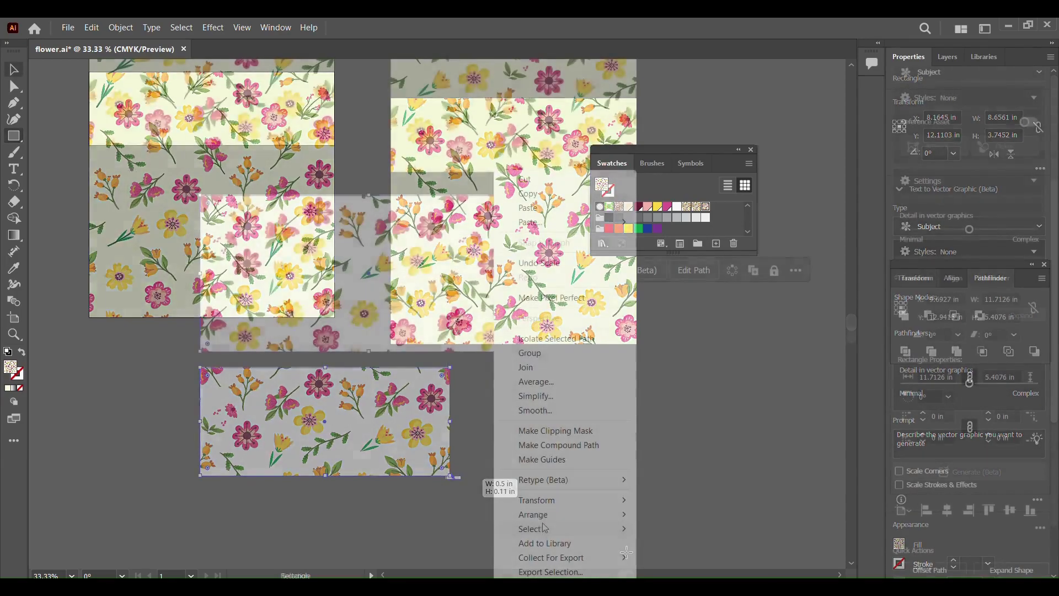
{"action": "mouse_move", "coordinate": [558, 508]}
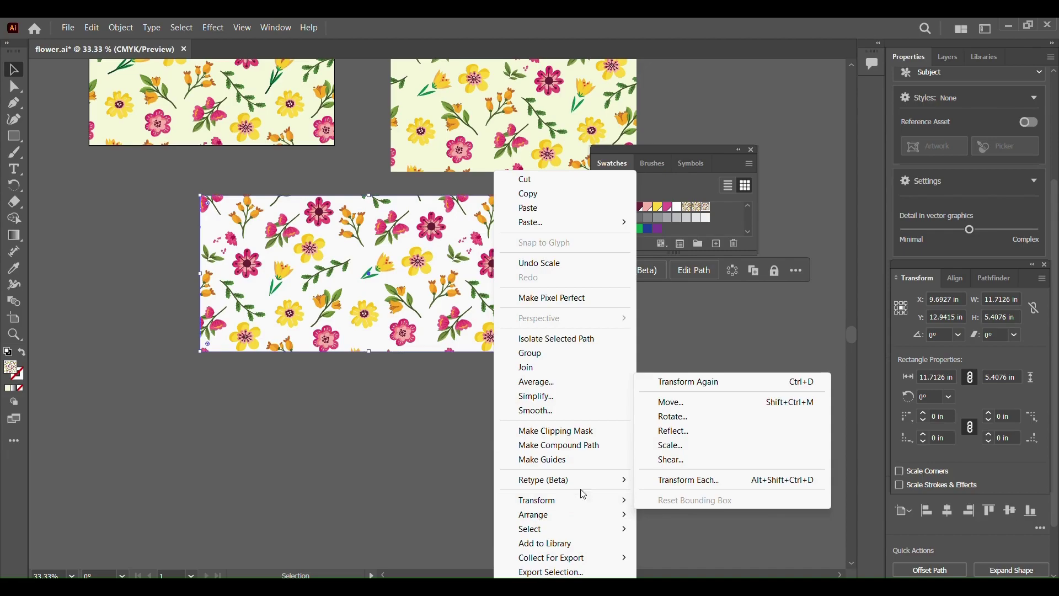
{"action": "left_click", "coordinate": [430, 445]}
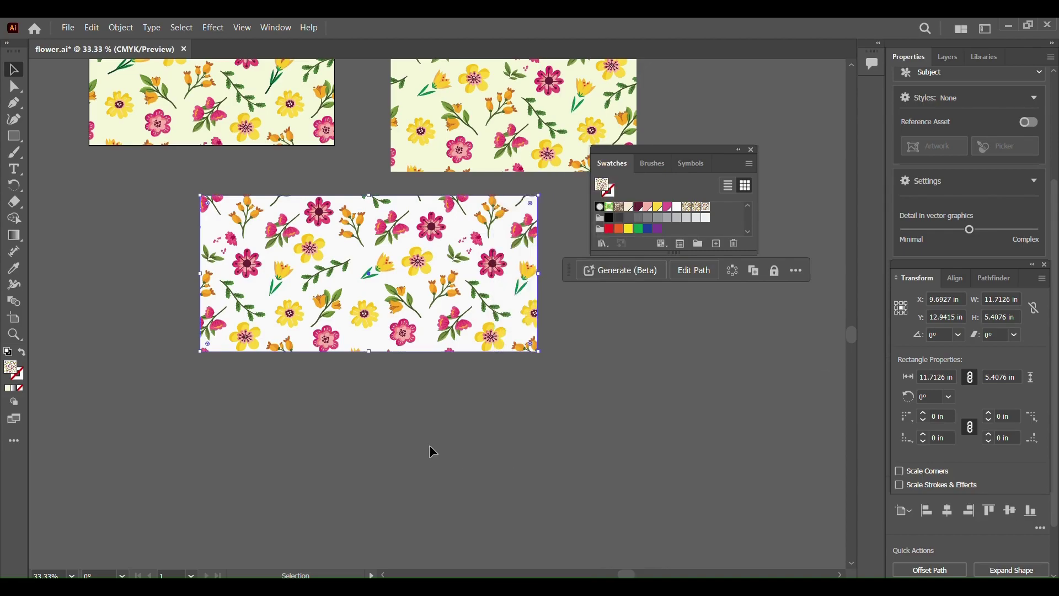
{"action": "left_click", "coordinate": [447, 300]}
{"action": "right_click", "coordinate": [450, 277]}
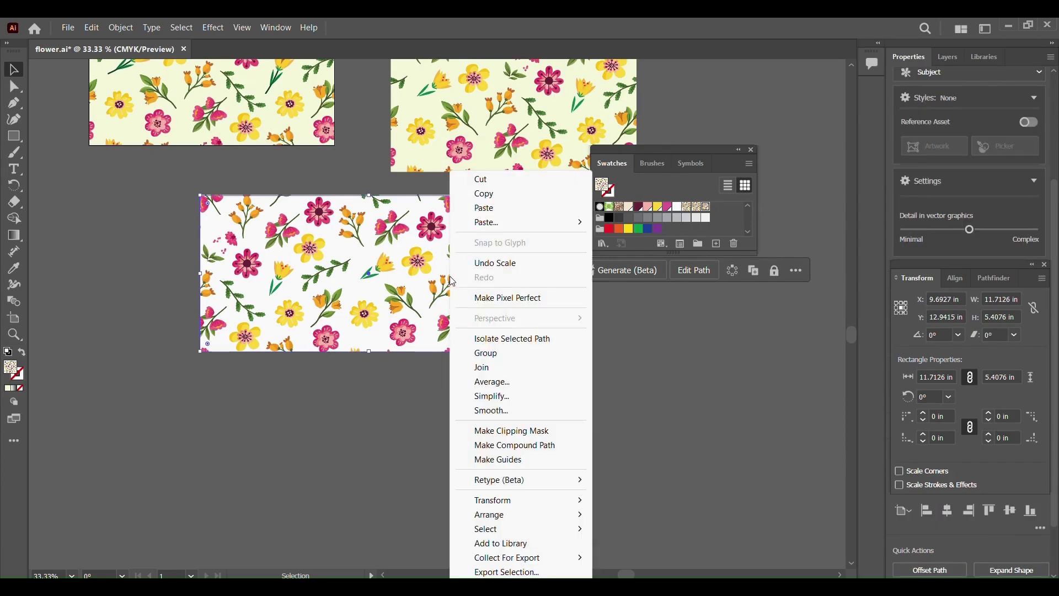
{"action": "mouse_move", "coordinate": [506, 506]}
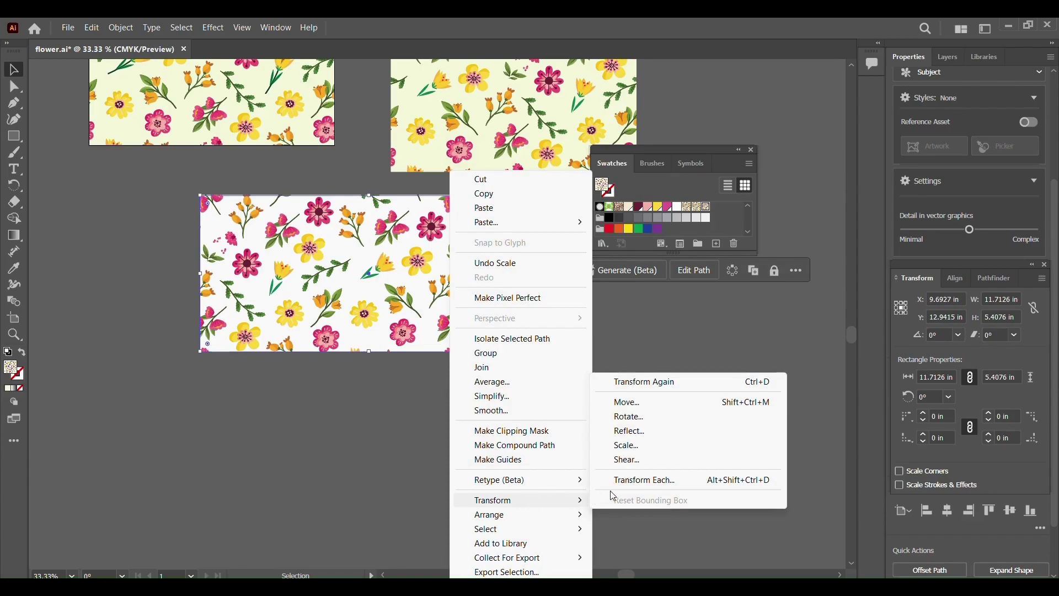
{"action": "left_click", "coordinate": [630, 446]}
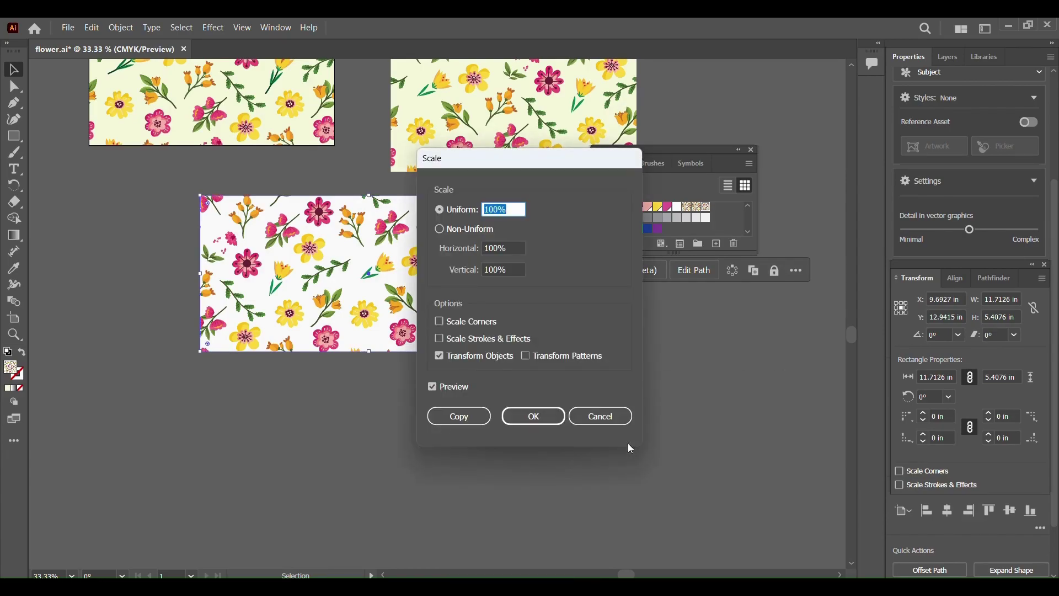
{"action": "left_click_drag", "start_coordinate": [536, 158], "coordinate": [720, 148]}
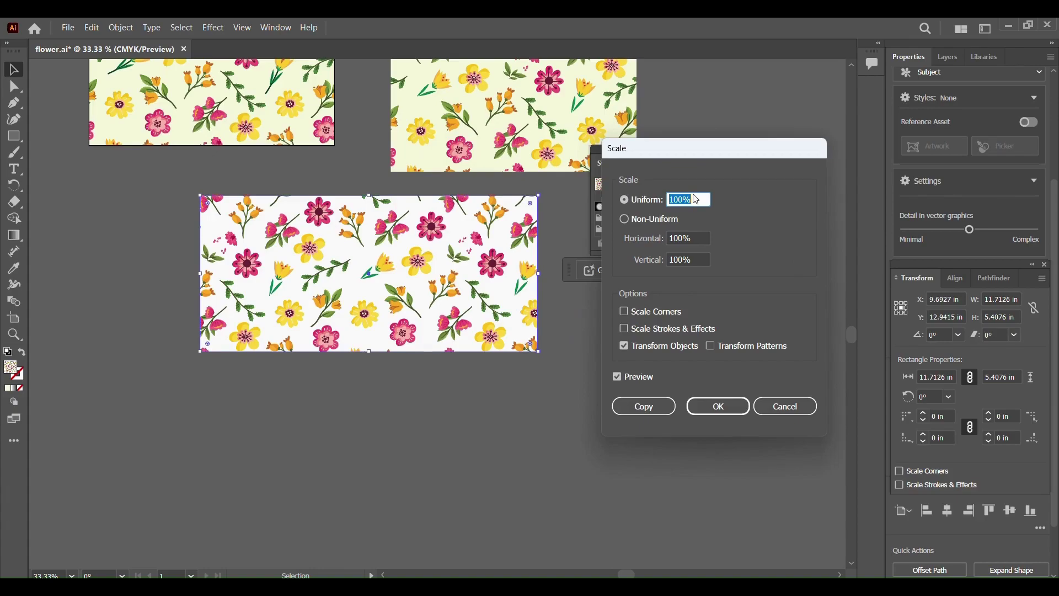
{"action": "key", "text": "Down"}
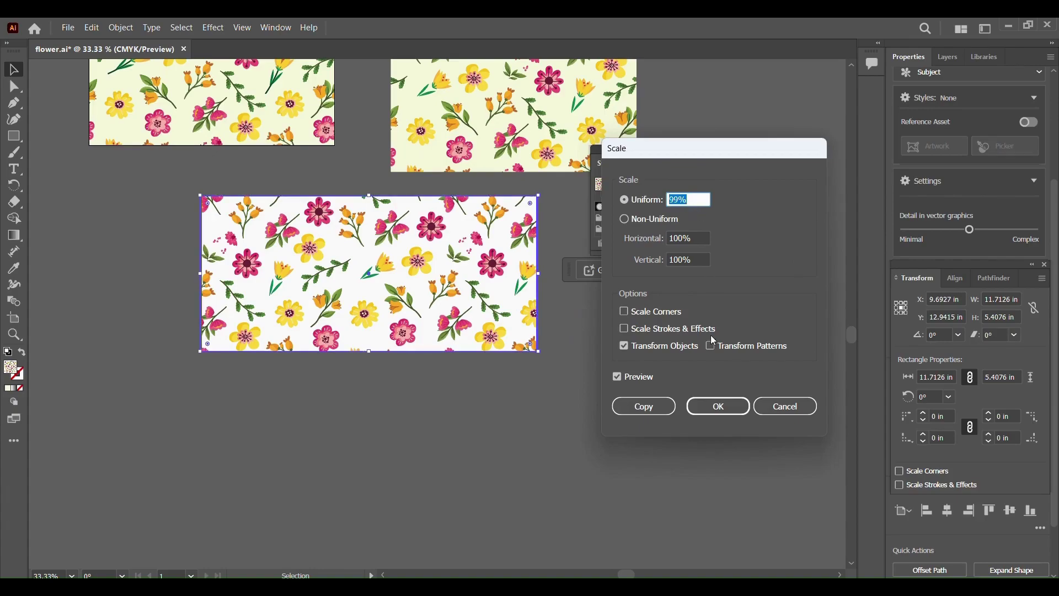
{"action": "key", "text": "Down"}
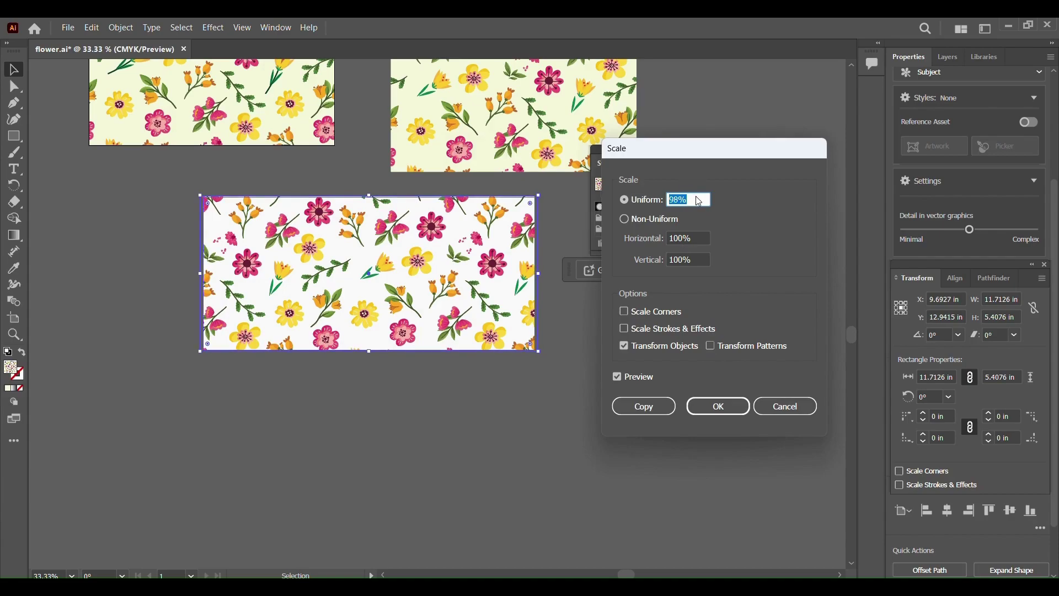
{"action": "key", "text": "shift+Down"}
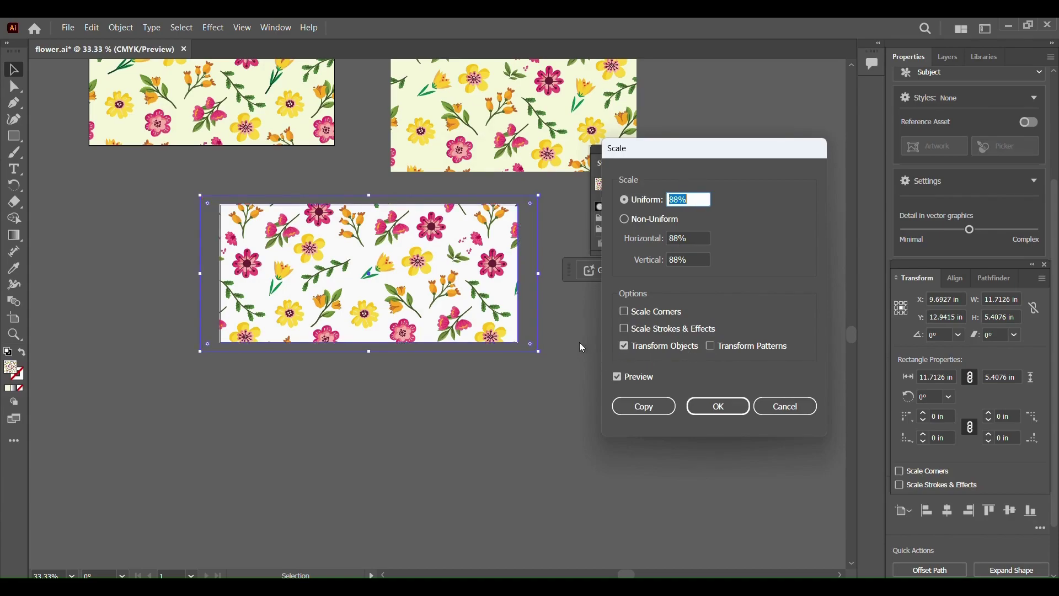
Step: Uncheck Transform Objects so the 88% scale affects only the pattern, then select the Uniform value
{"action": "left_click", "coordinate": [625, 346]}
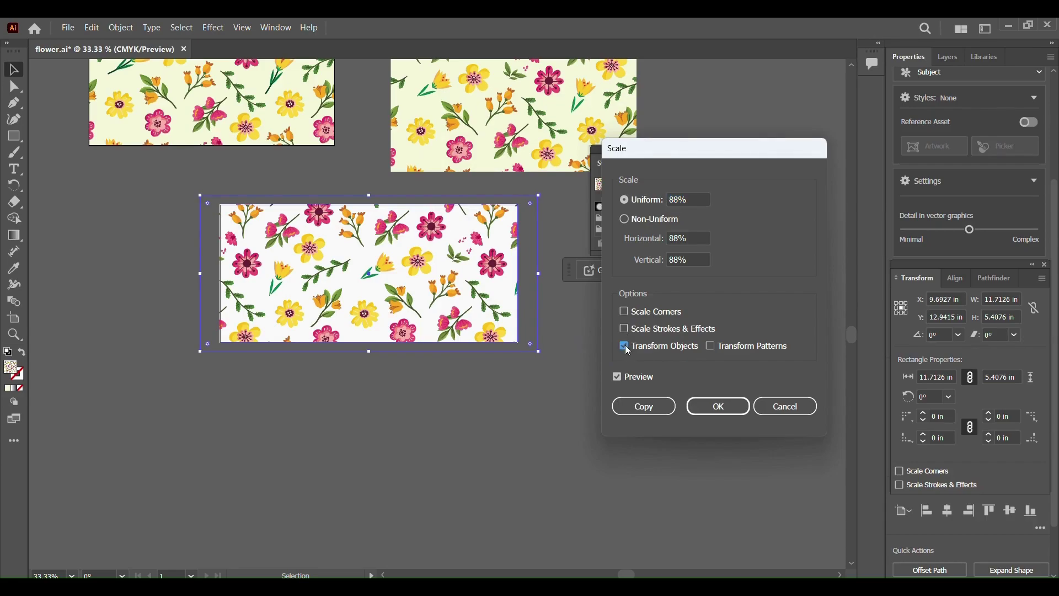
{"action": "left_click", "coordinate": [624, 345]}
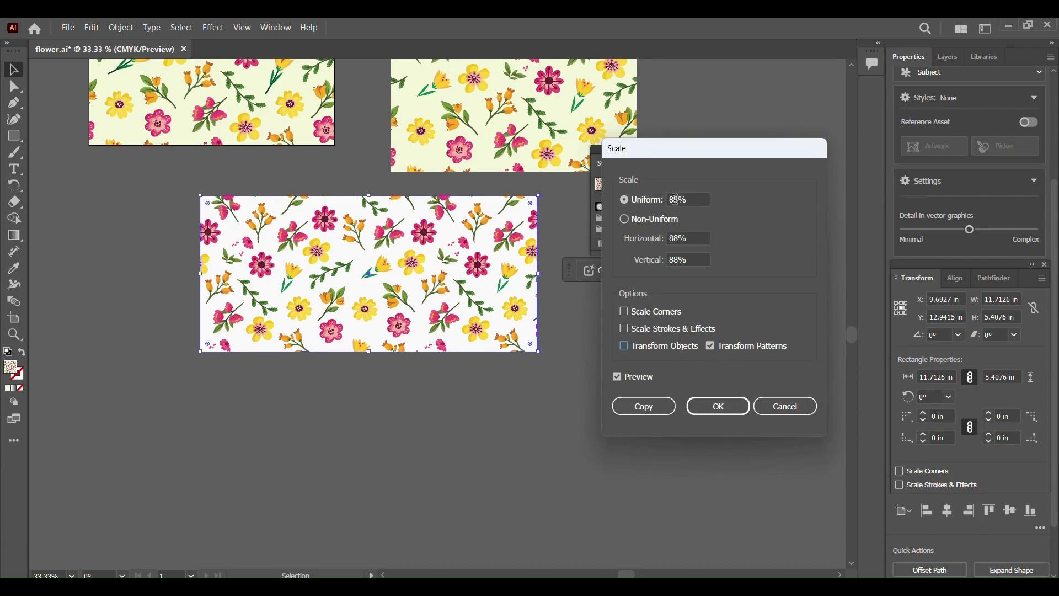
{"action": "left_click_drag", "start_coordinate": [677, 200], "coordinate": [654, 205]}
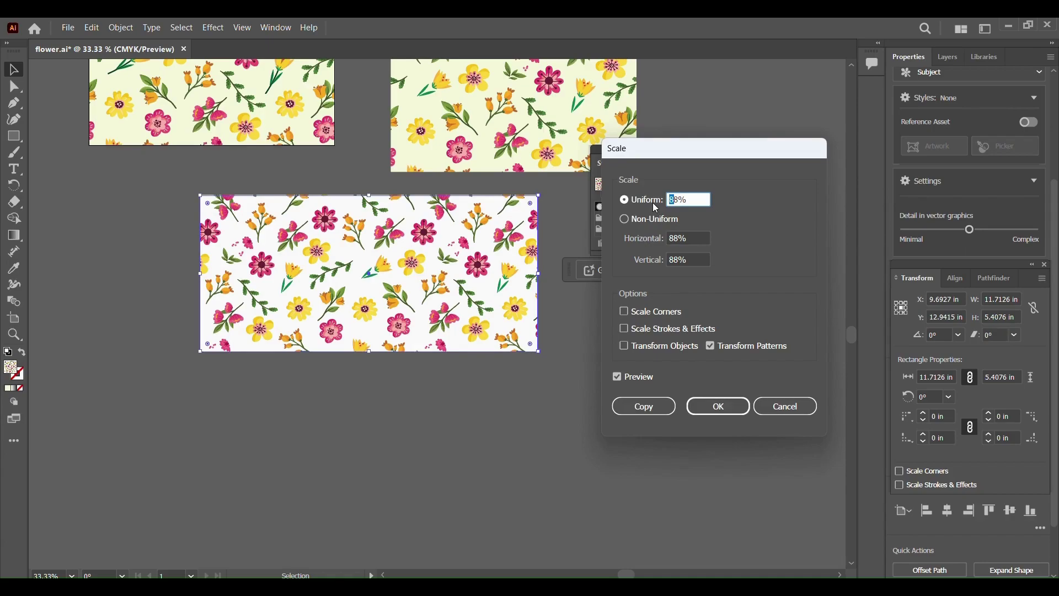